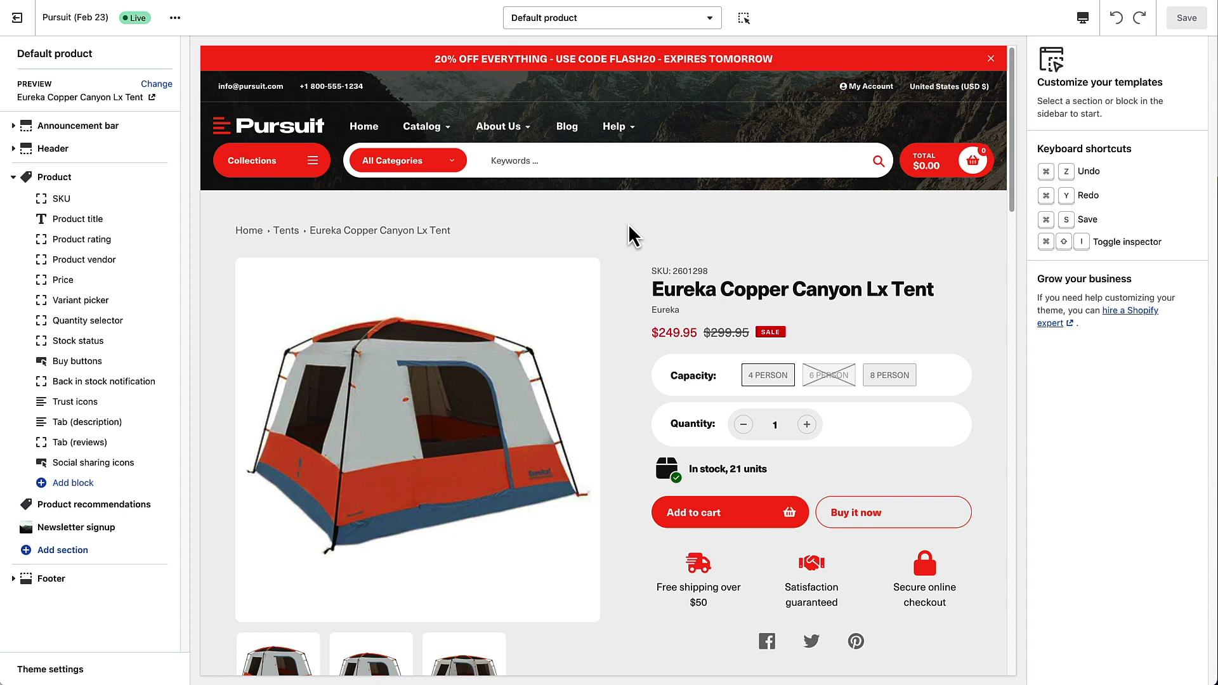
- Scroll through the tent product preview to review the area below the sharing icons
{"action": "scroll", "coordinate": [632, 239], "scroll_direction": "down", "scroll_amount": 3}
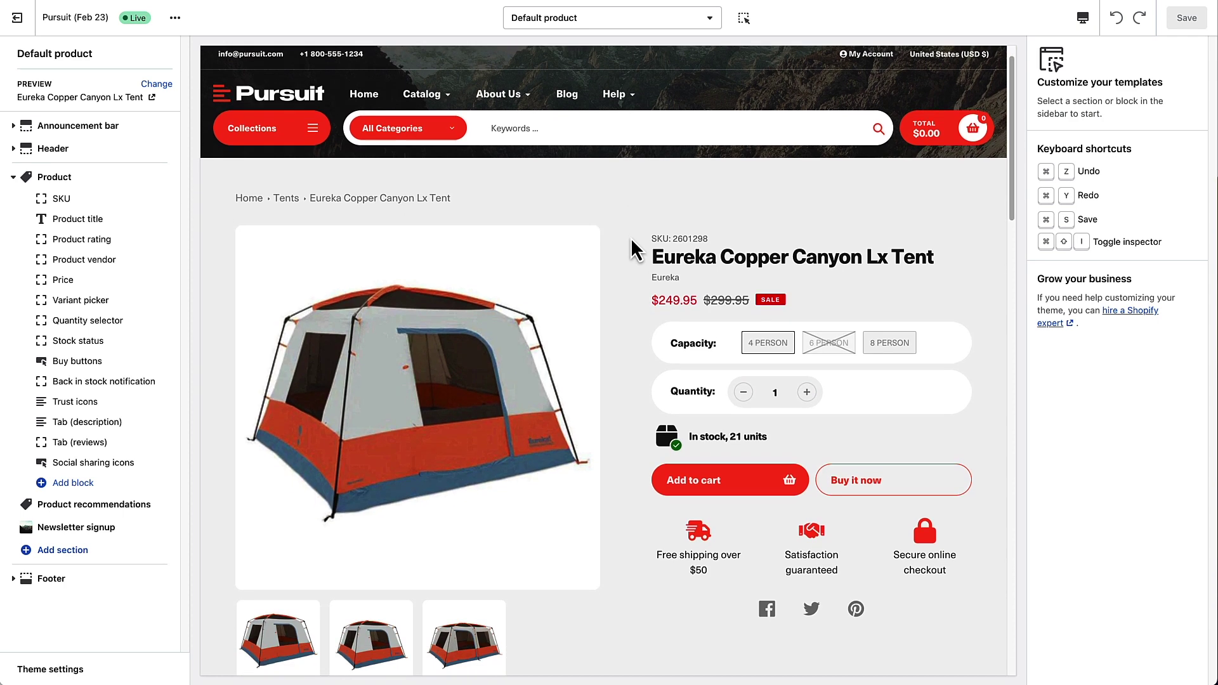
{"action": "scroll", "coordinate": [628, 266], "scroll_direction": "up", "scroll_amount": 3}
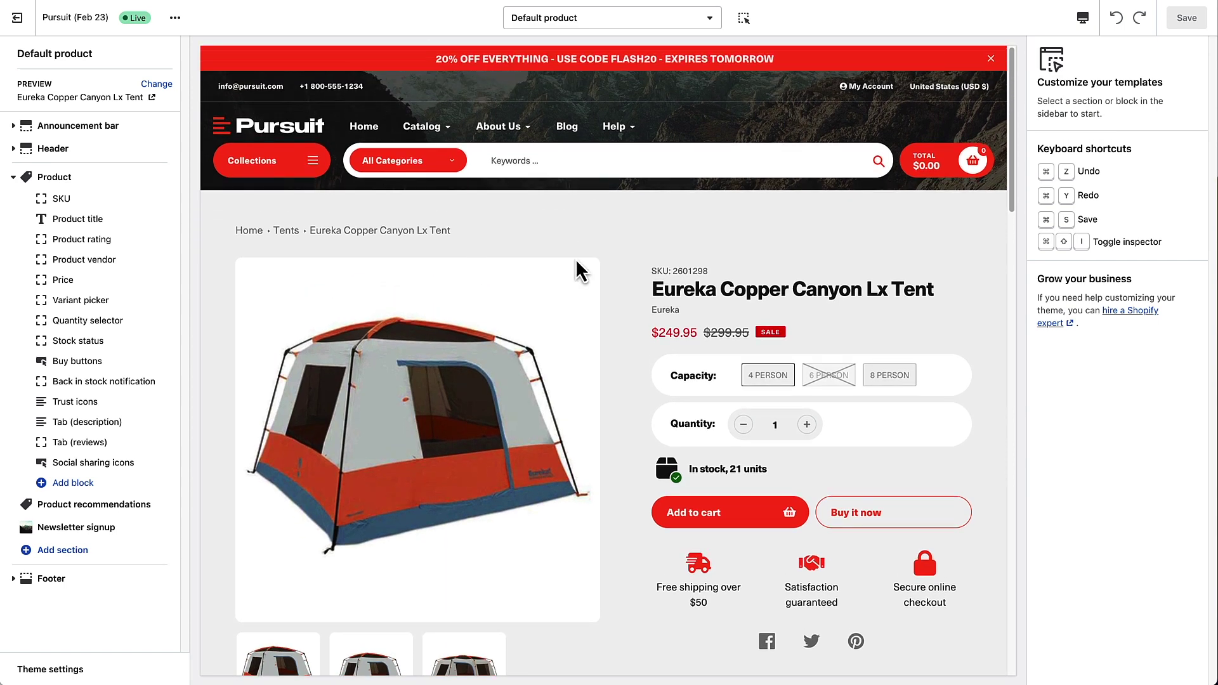
{"action": "scroll", "coordinate": [608, 242], "scroll_direction": "down", "scroll_amount": 1}
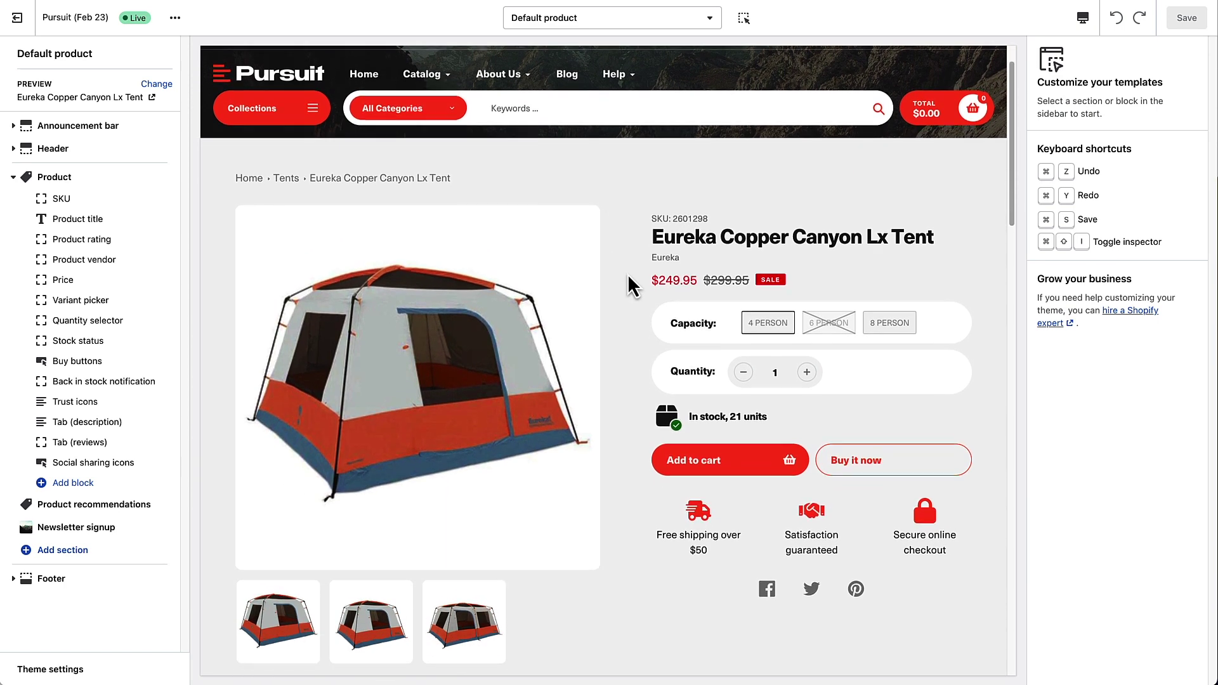
{"action": "scroll", "coordinate": [628, 278], "scroll_direction": "down", "scroll_amount": 1}
{"action": "scroll", "coordinate": [628, 273], "scroll_direction": "down", "scroll_amount": 5}
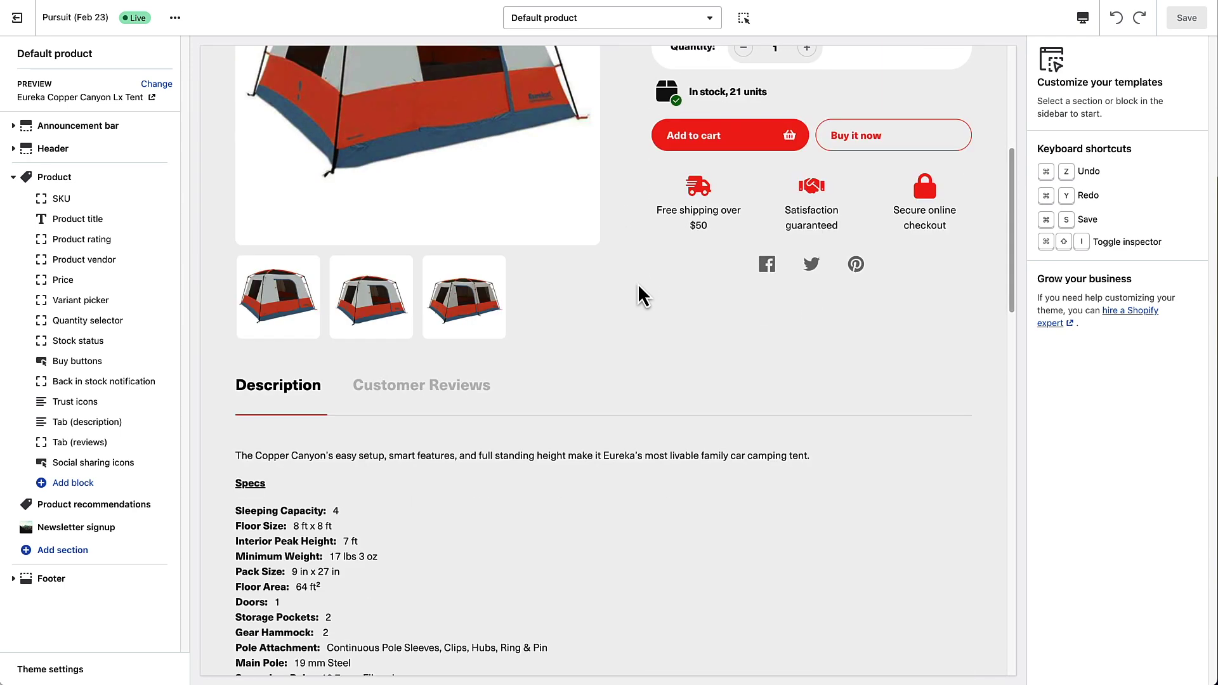
{"action": "scroll", "coordinate": [638, 301], "scroll_direction": "up", "scroll_amount": 8}
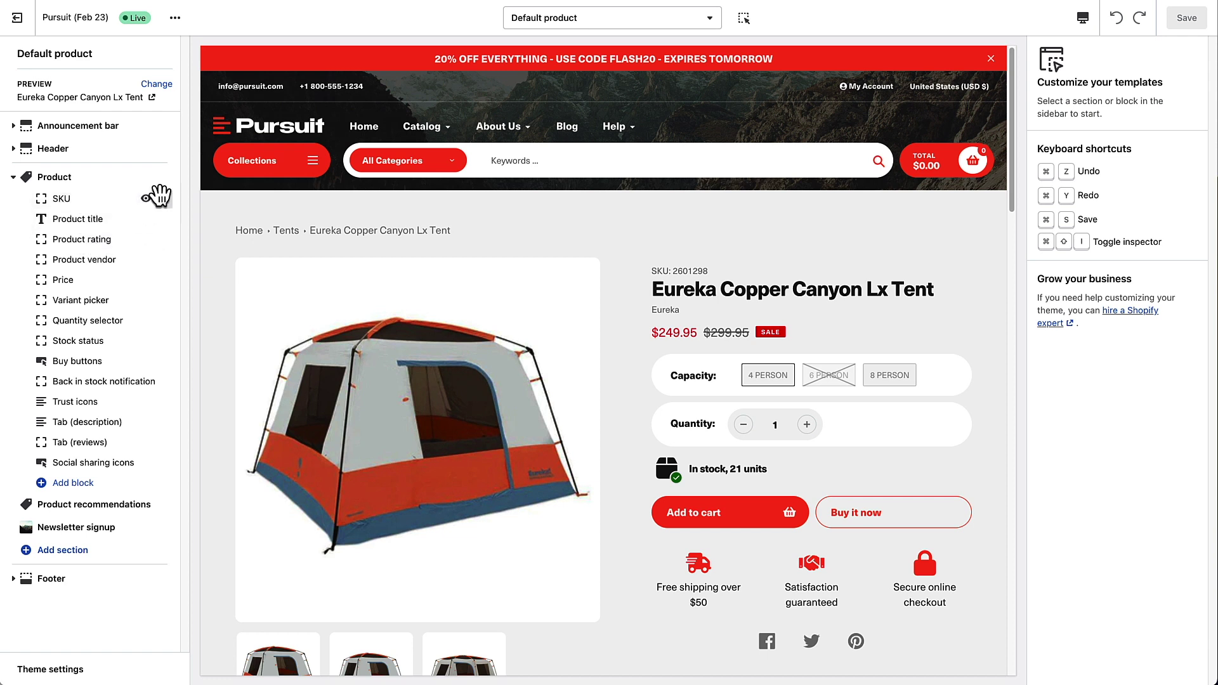
{"action": "mouse_move", "coordinate": [167, 199]}
{"action": "left_mouse_down"}
{"action": "mouse_move", "coordinate": [157, 338]}
{"action": "mouse_move", "coordinate": [158, 201]}
{"action": "left_mouse_up"}
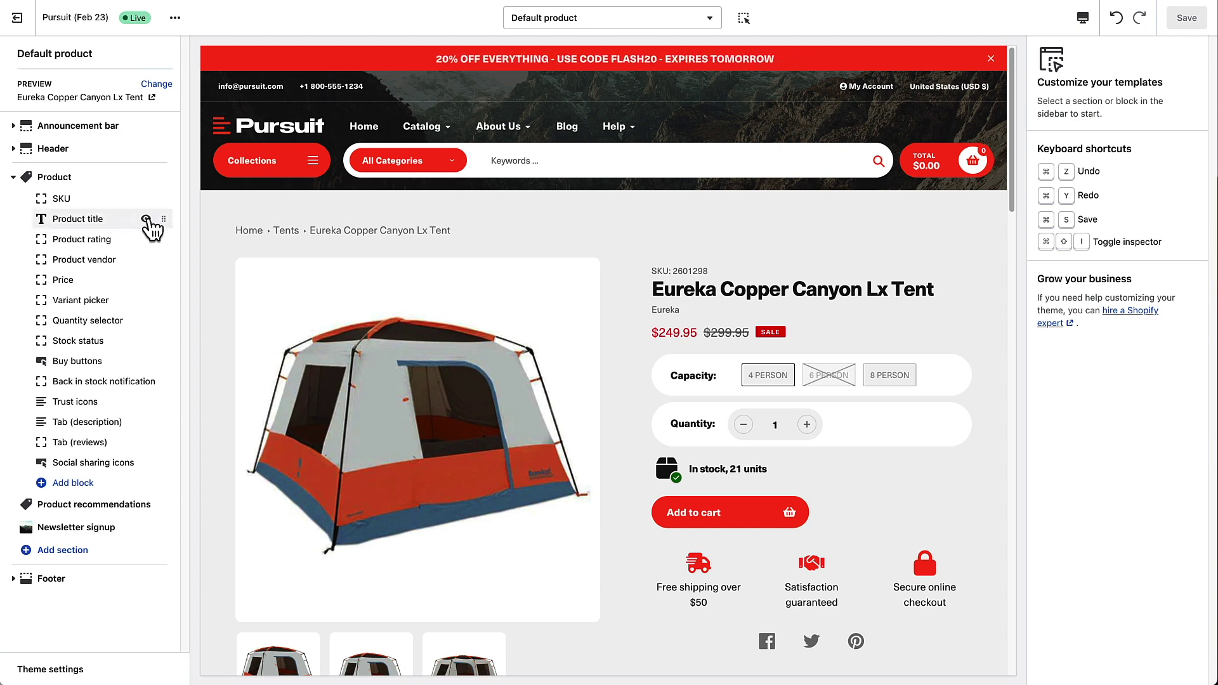
{"action": "scroll", "coordinate": [781, 275], "scroll_direction": "down", "scroll_amount": 5}
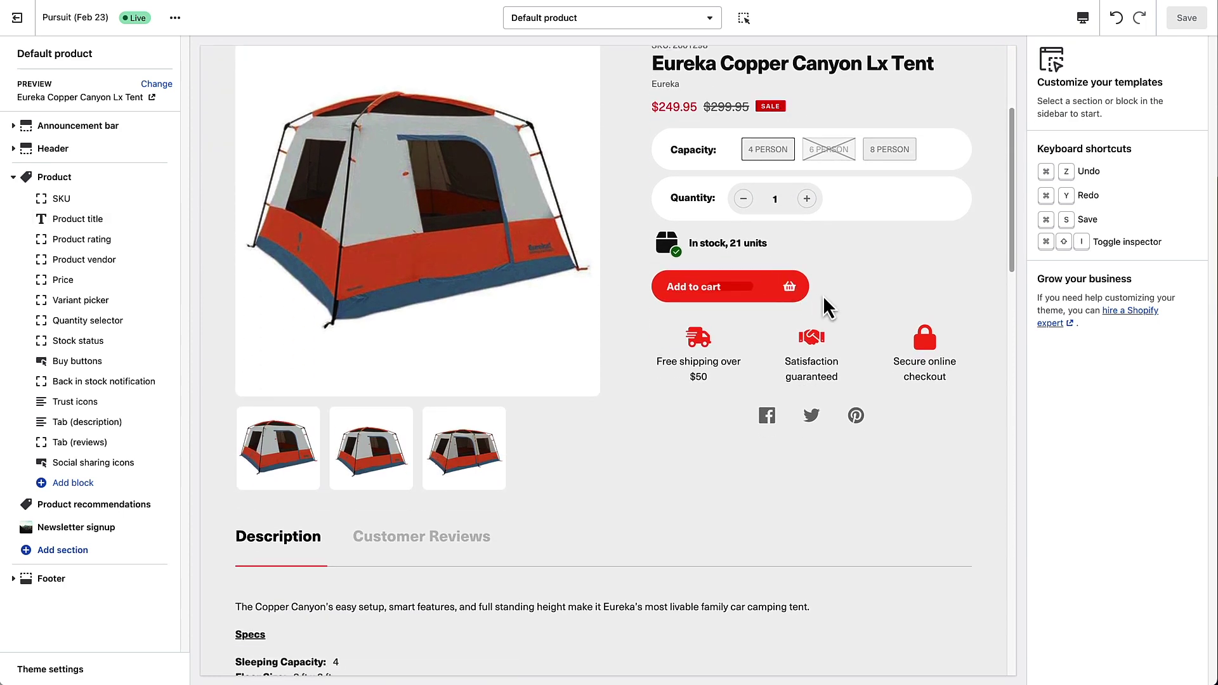
{"action": "scroll", "coordinate": [818, 294], "scroll_direction": "up", "scroll_amount": 4}
{"action": "scroll", "coordinate": [824, 295], "scroll_direction": "up", "scroll_amount": 1}
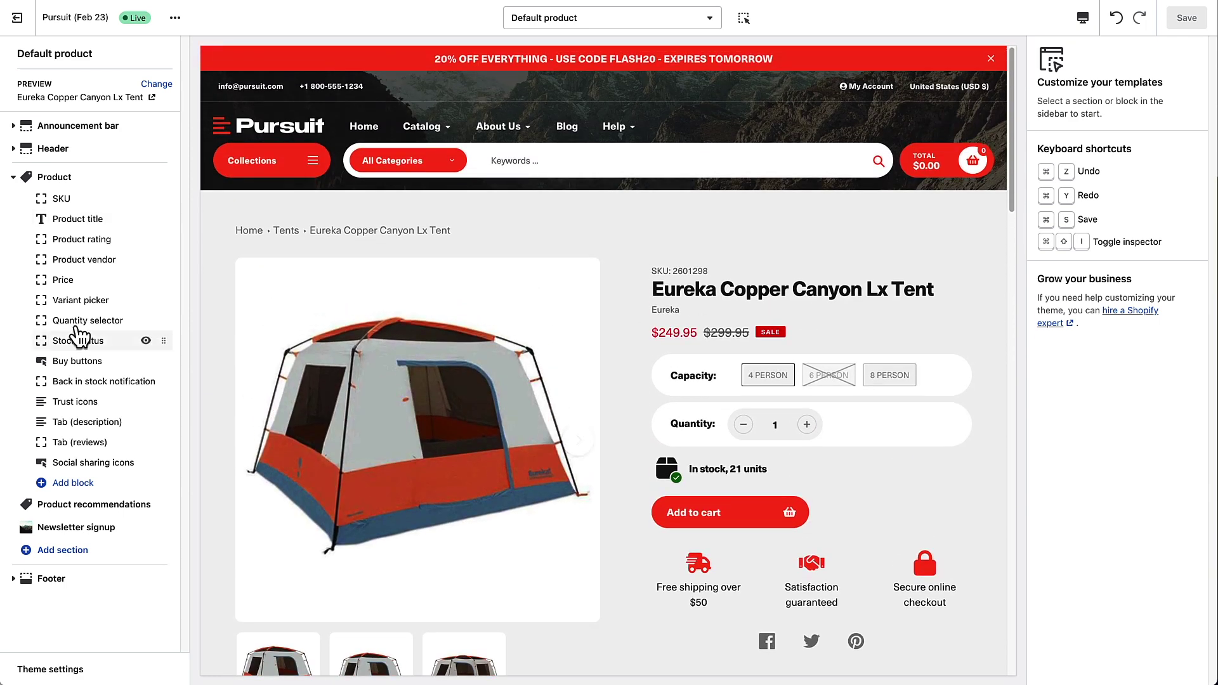
- Add an Accordion (description) block, then expand and collapse it in the preview
{"action": "left_click", "coordinate": [72, 484]}
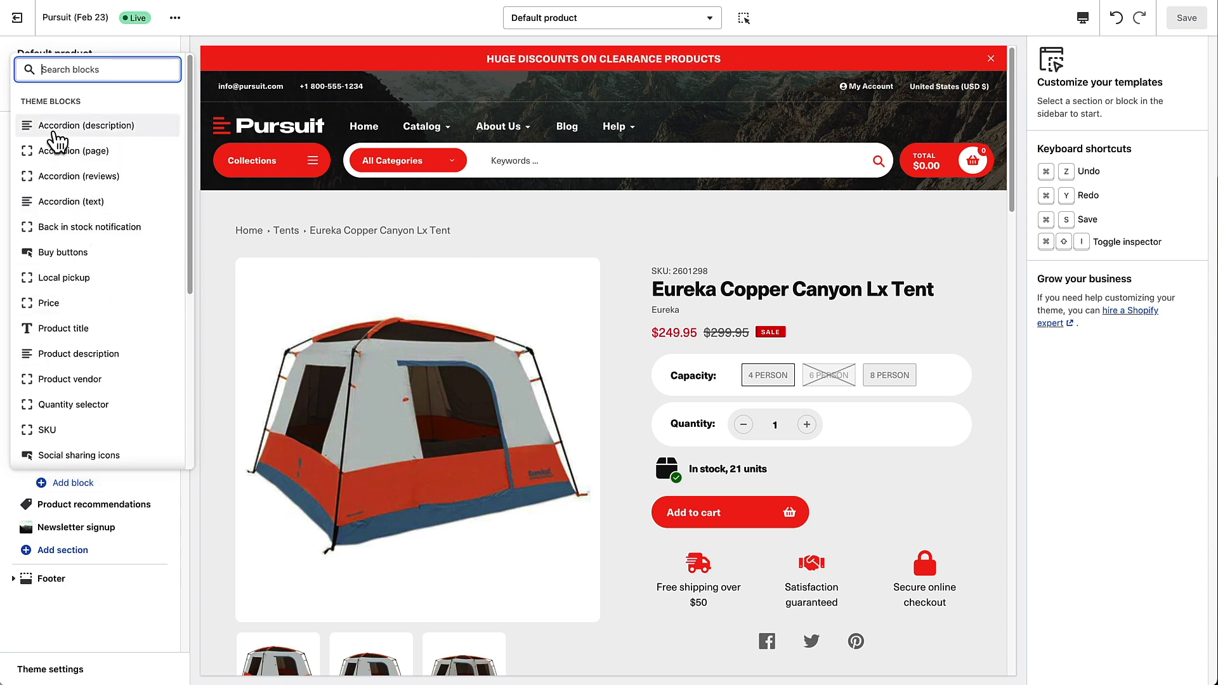
{"action": "scroll", "coordinate": [59, 210], "scroll_direction": "down", "scroll_amount": 5}
{"action": "scroll", "coordinate": [63, 288], "scroll_direction": "up", "scroll_amount": 5}
{"action": "left_click", "coordinate": [105, 135]}
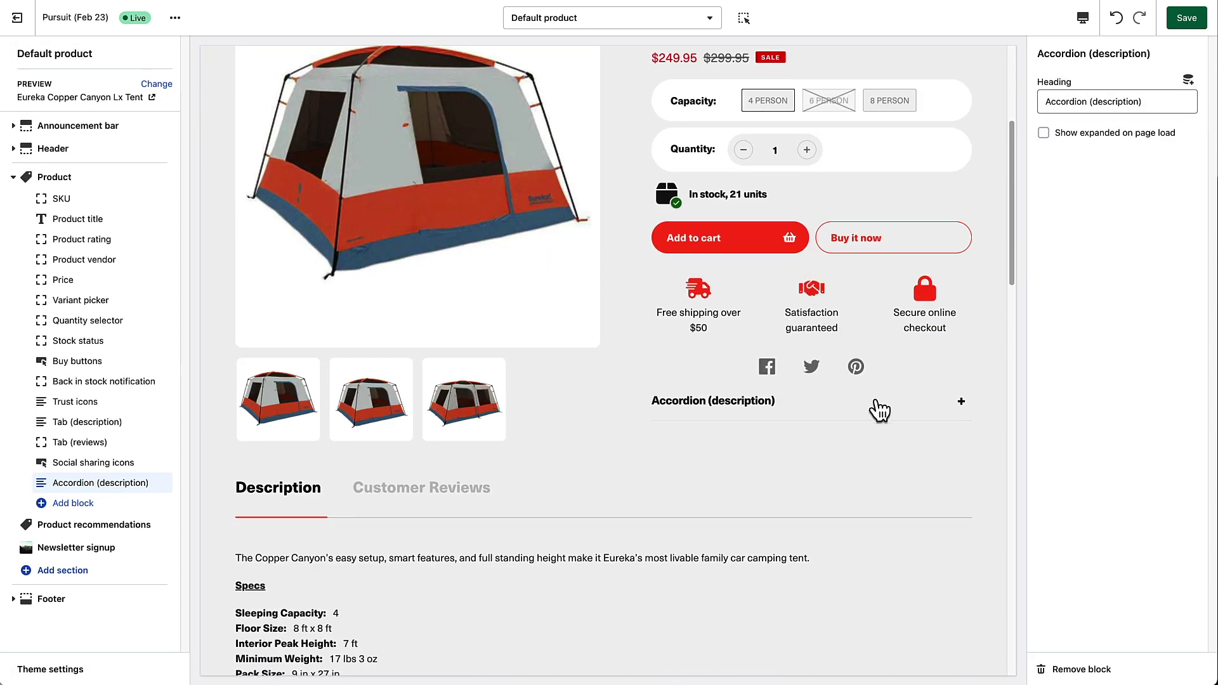
{"action": "left_click", "coordinate": [961, 403]}
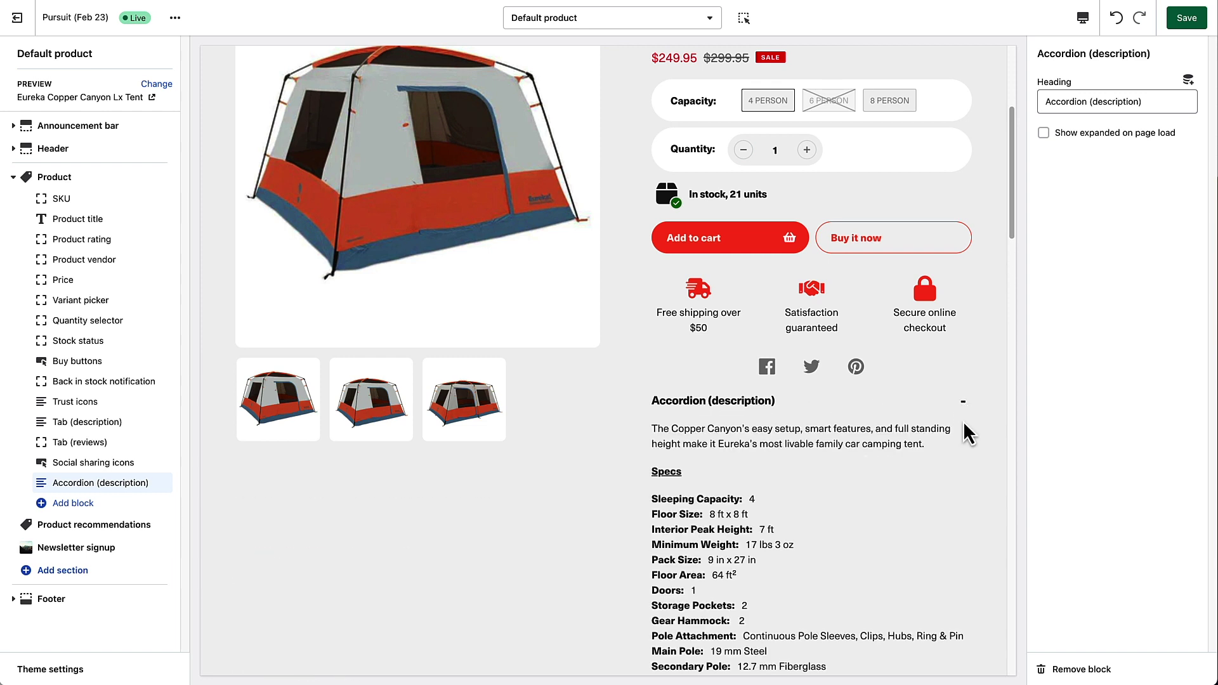
{"action": "left_click", "coordinate": [962, 409]}
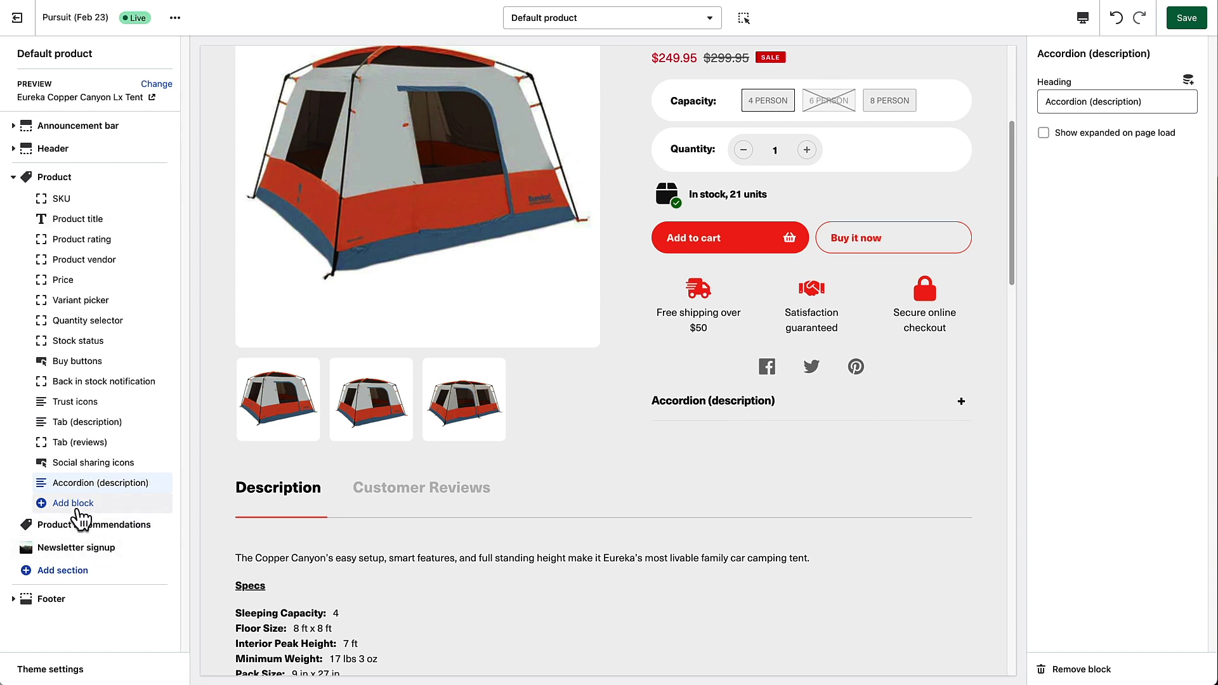
- Open the Add block list and scroll the Theme blocks down to the Tab entries
{"action": "left_click", "coordinate": [46, 504]}
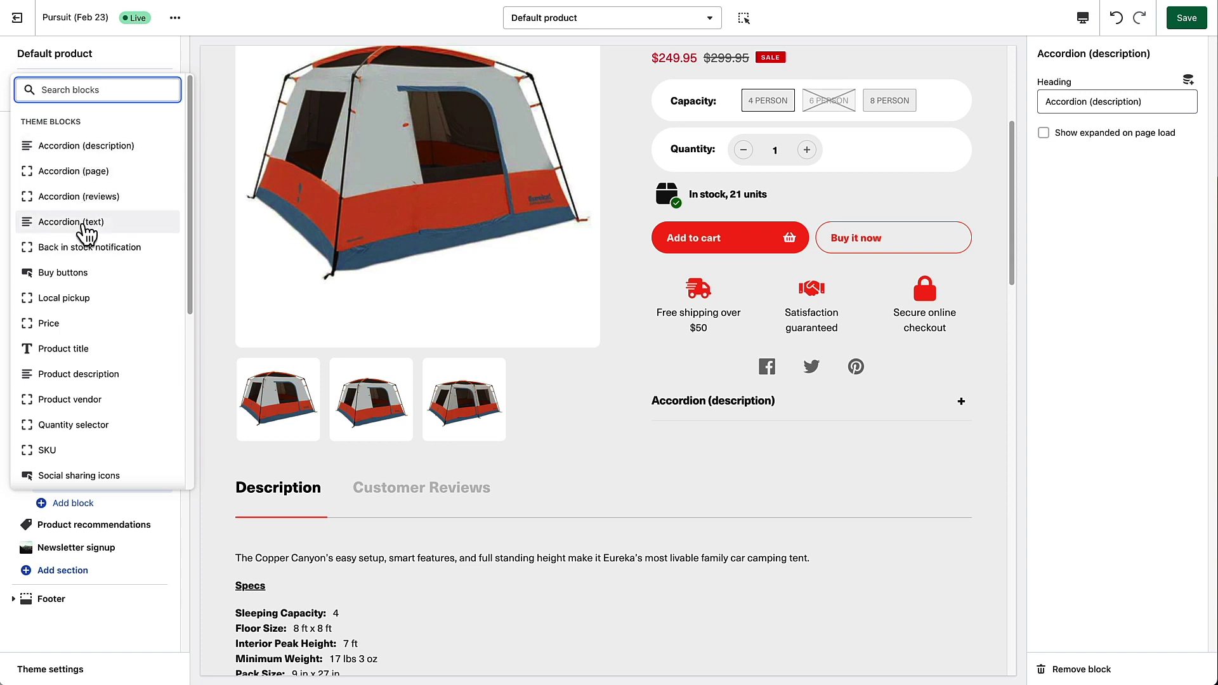
{"action": "scroll", "coordinate": [95, 241], "scroll_direction": "down", "scroll_amount": 5}
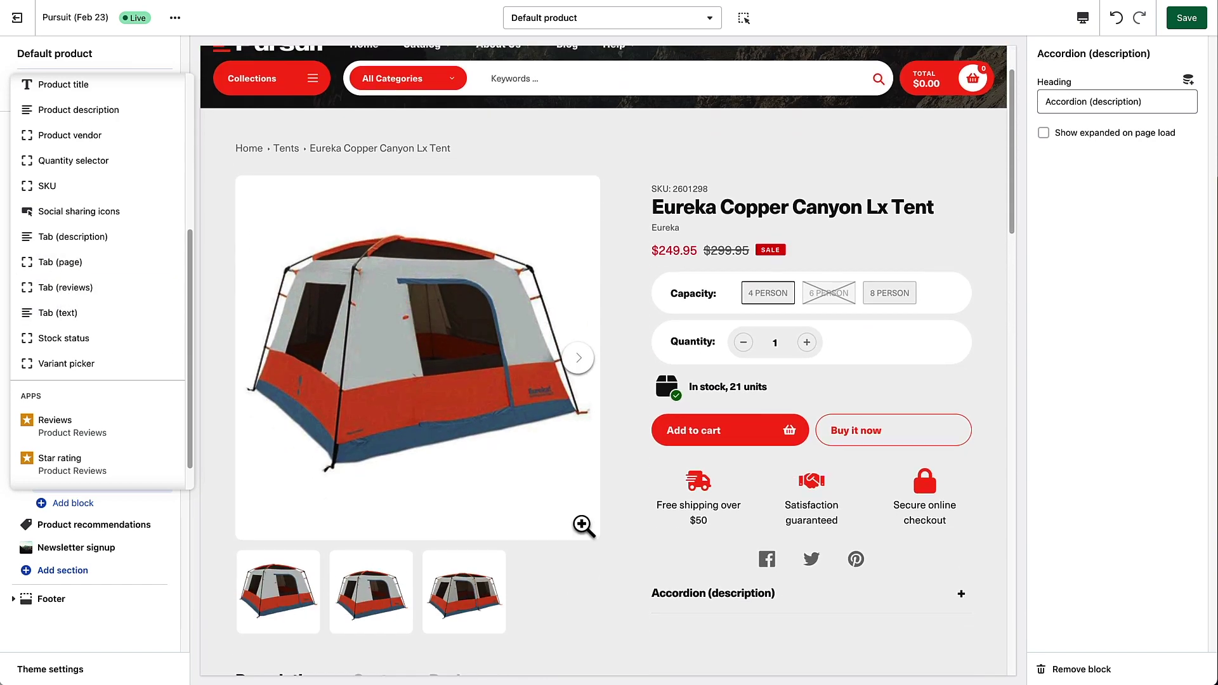
{"action": "scroll", "coordinate": [597, 526], "scroll_direction": "down", "scroll_amount": 1}
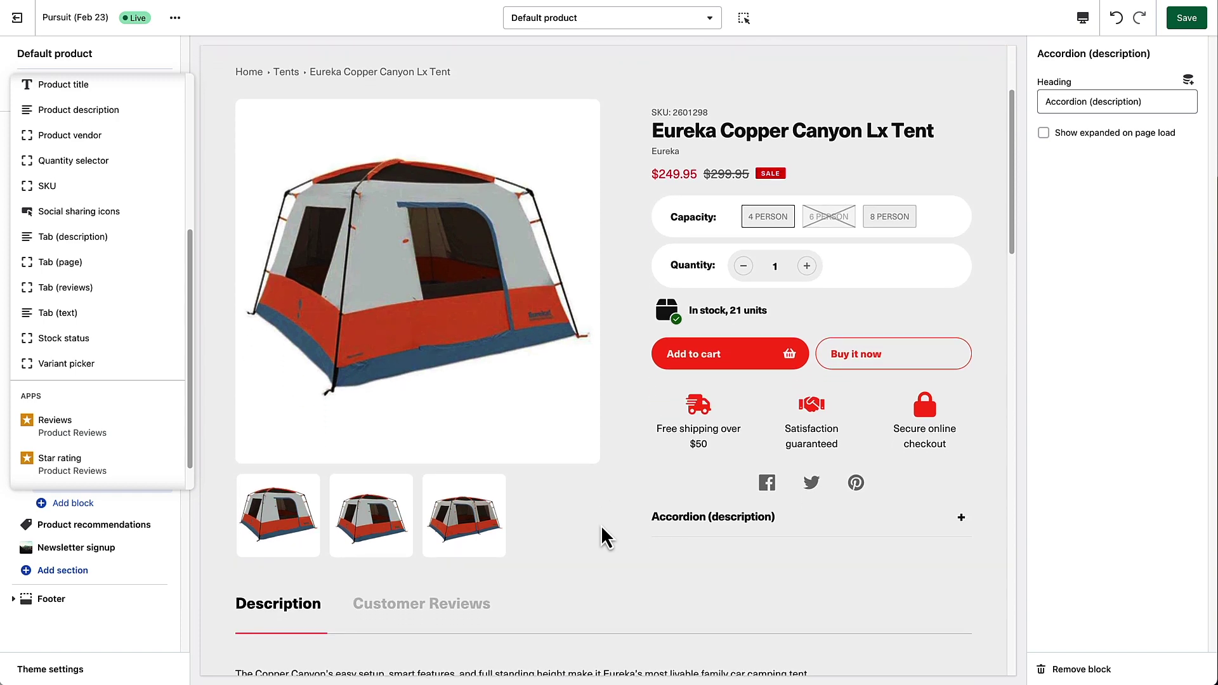
{"action": "scroll", "coordinate": [593, 530], "scroll_direction": "down", "scroll_amount": 3}
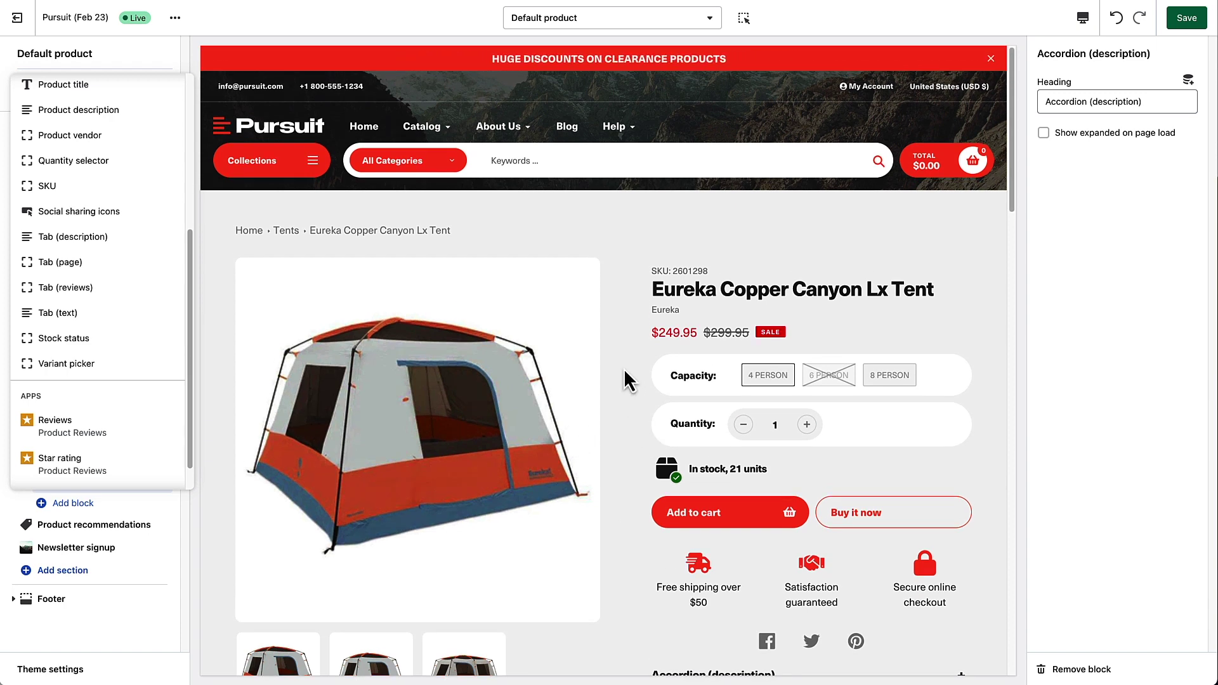
{"action": "scroll", "coordinate": [624, 370], "scroll_direction": "down", "scroll_amount": 3}
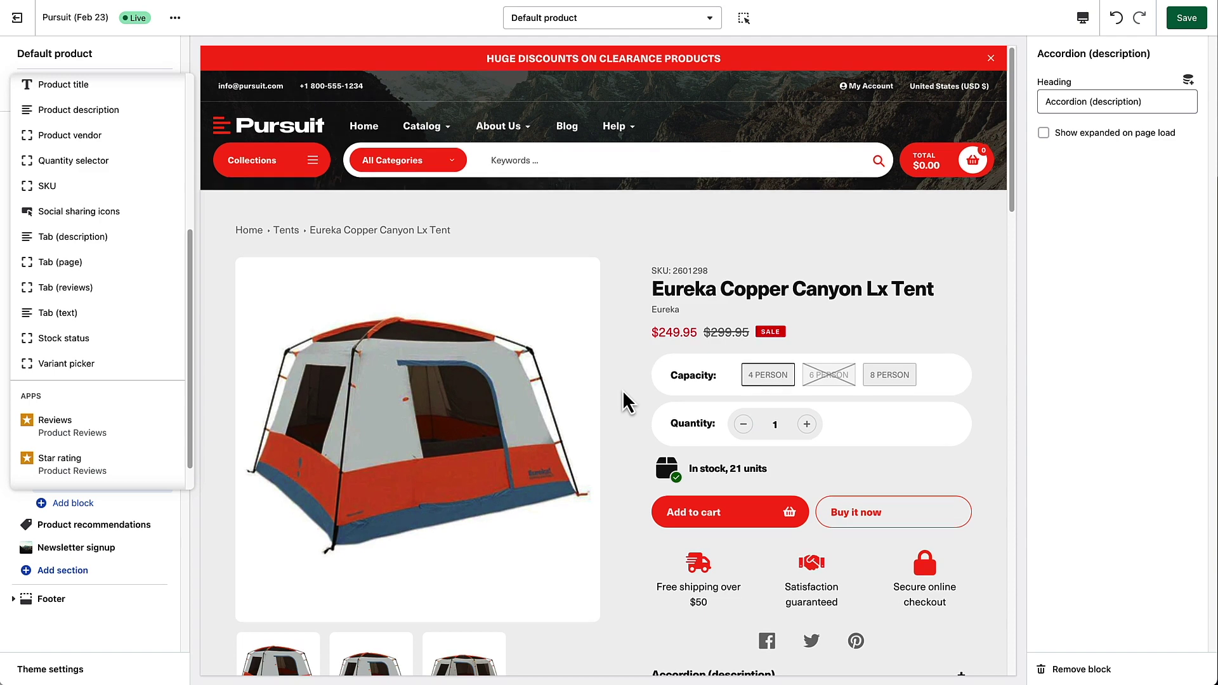
{"action": "scroll", "coordinate": [623, 390], "scroll_direction": "down", "scroll_amount": 8}
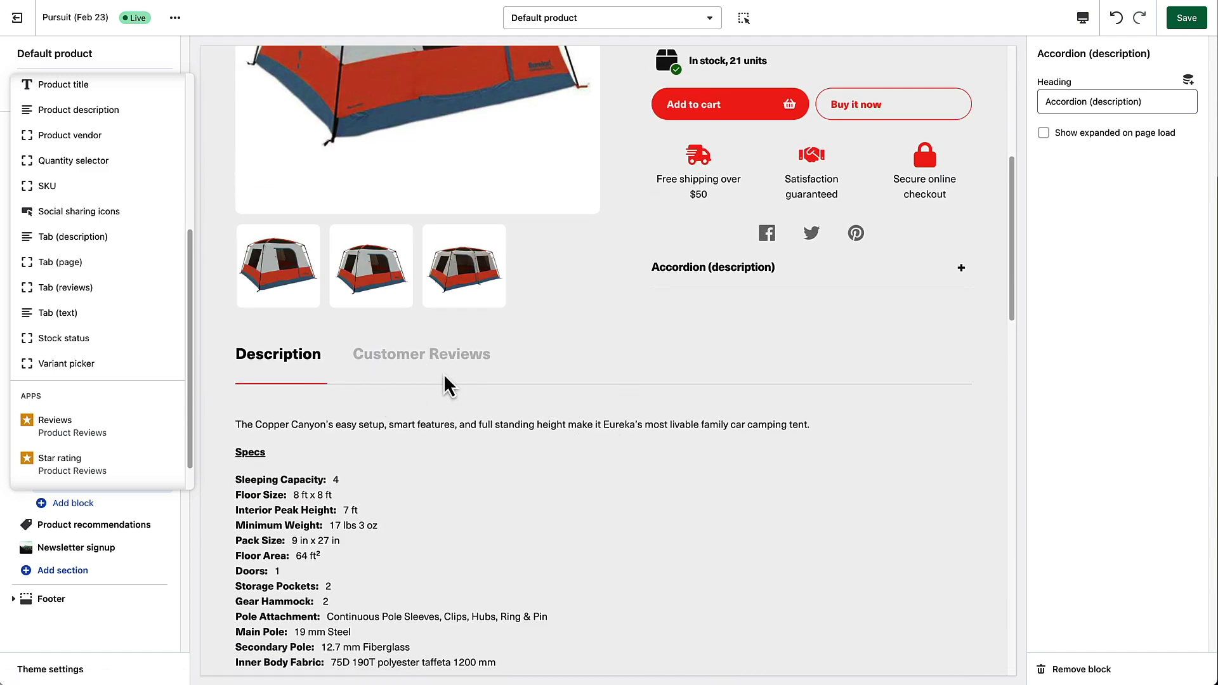
{"action": "scroll", "coordinate": [559, 438], "scroll_direction": "down", "scroll_amount": 3}
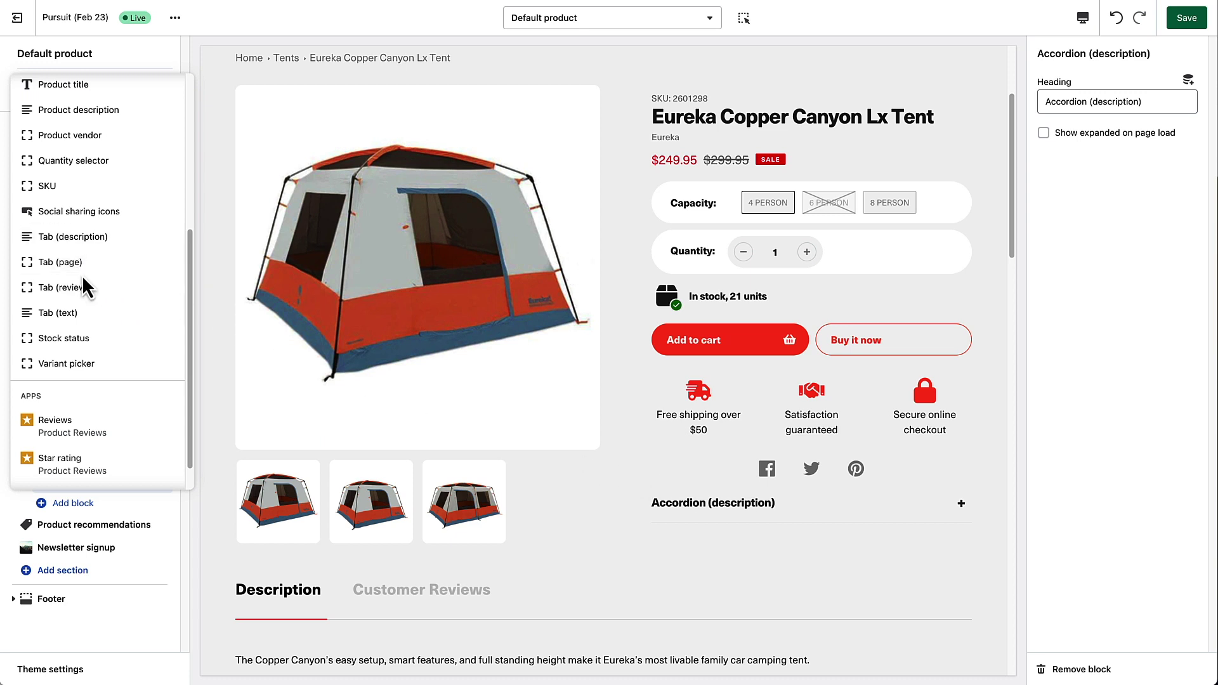
- Add a Tab (page) block titled Size Chart, save the theme, check the tab, and exit
{"action": "left_click", "coordinate": [68, 263]}
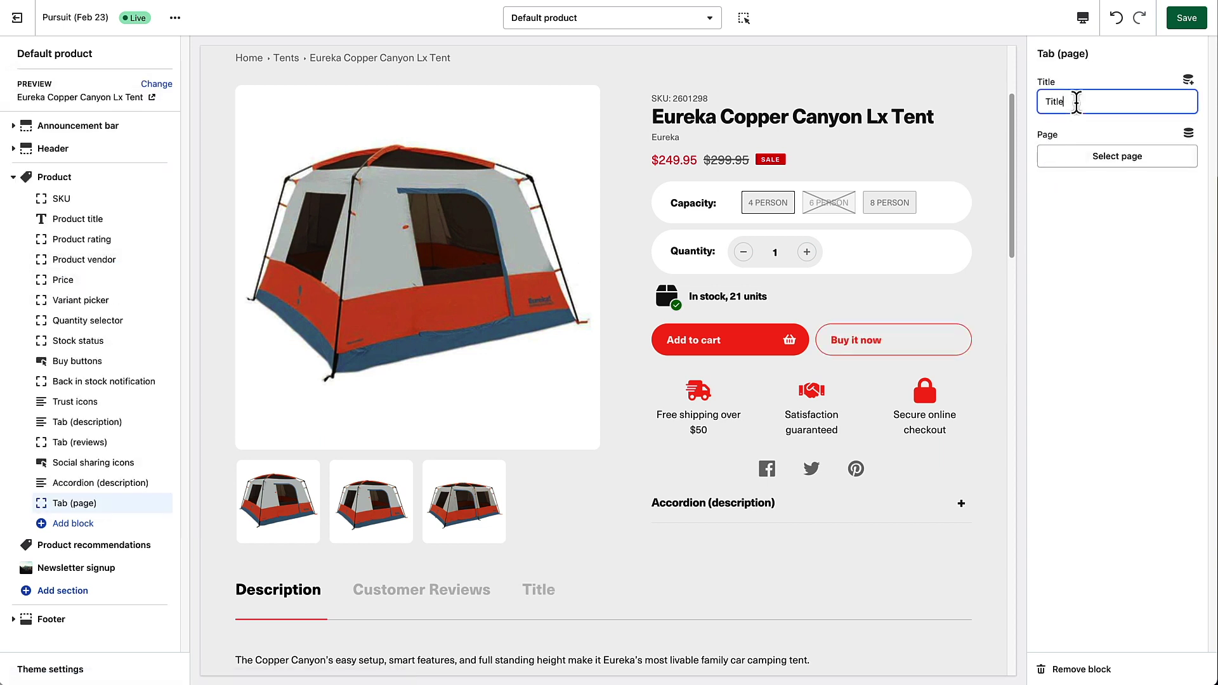
{"action": "type", "text": "Size Chart"}
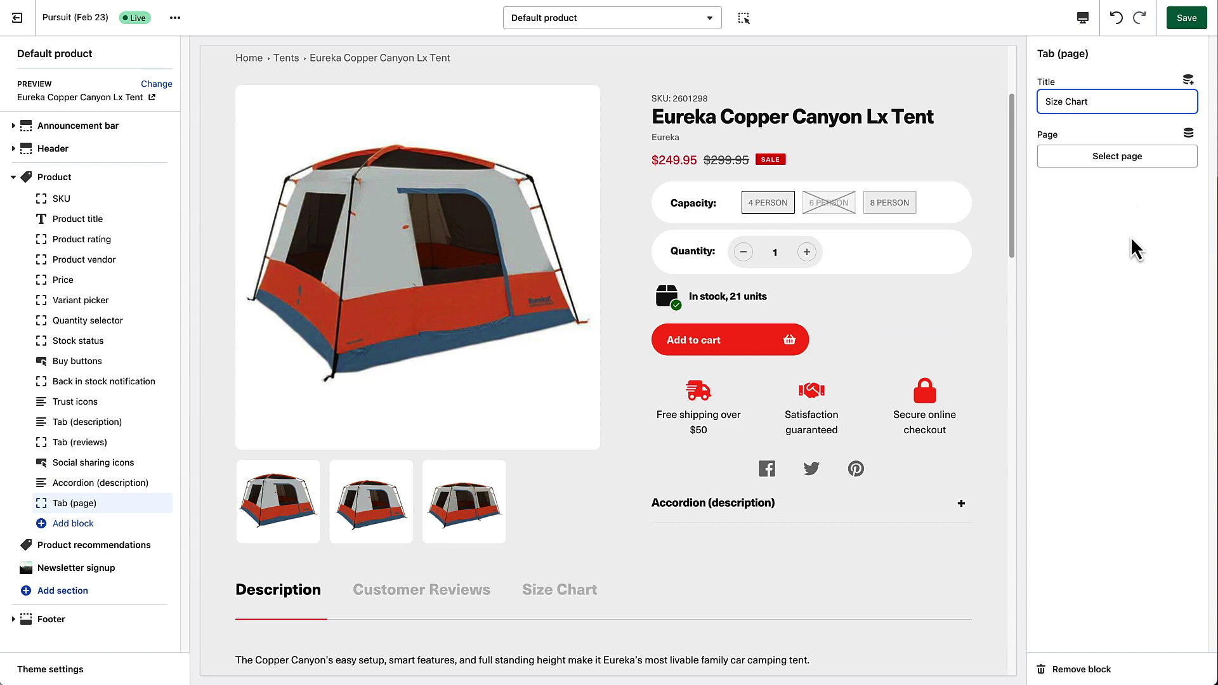
{"action": "left_click", "coordinate": [1187, 19]}
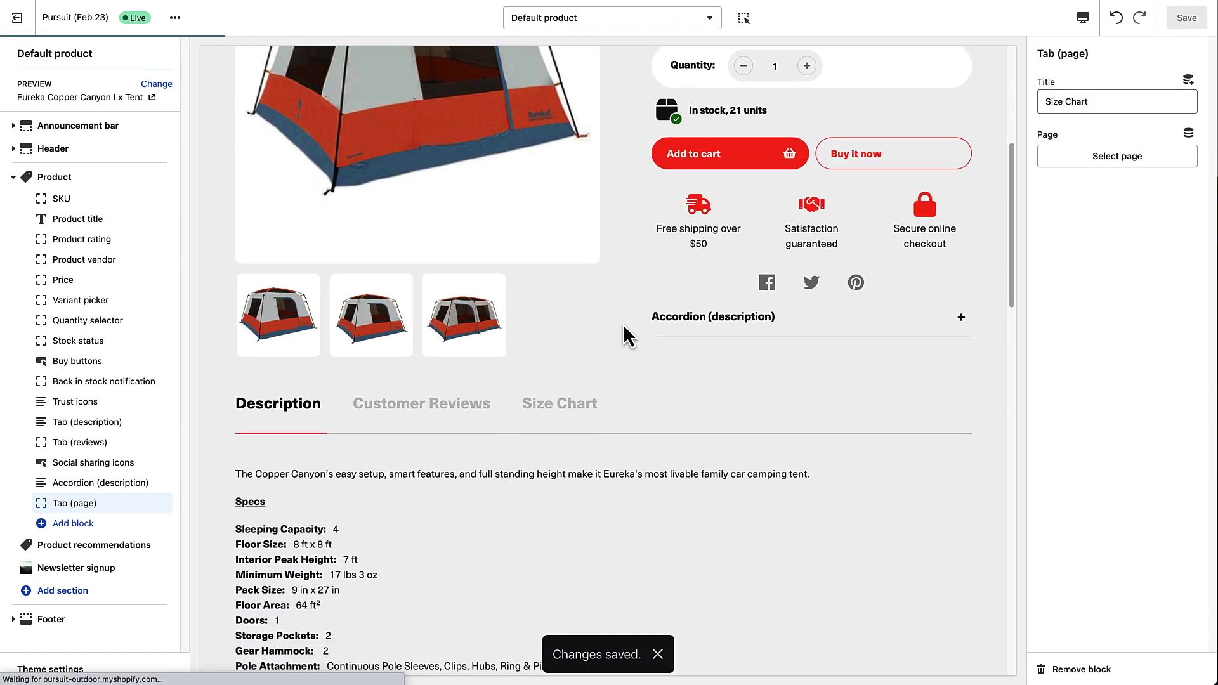
{"action": "scroll", "coordinate": [593, 358], "scroll_direction": "down", "scroll_amount": 3}
{"action": "left_click", "coordinate": [558, 396]}
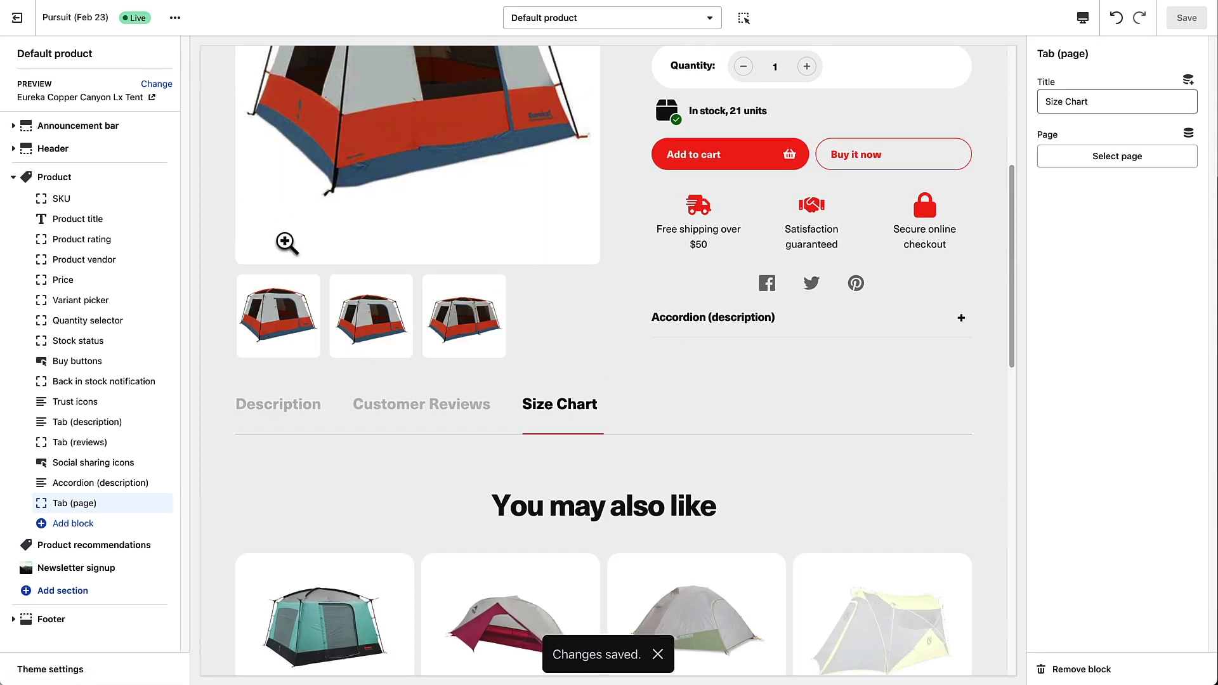
{"action": "left_click", "coordinate": [17, 19]}
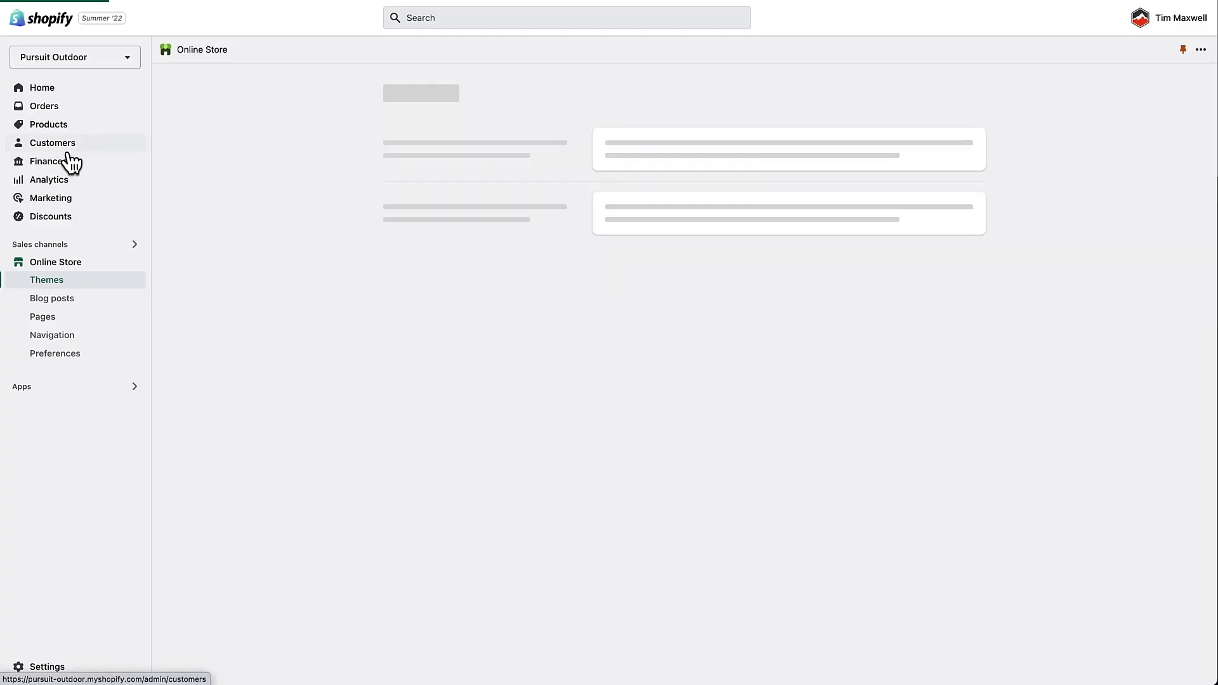
- Start a new store page titled 'Size Chart' under Online Store > Pages
{"action": "left_click", "coordinate": [43, 317]}
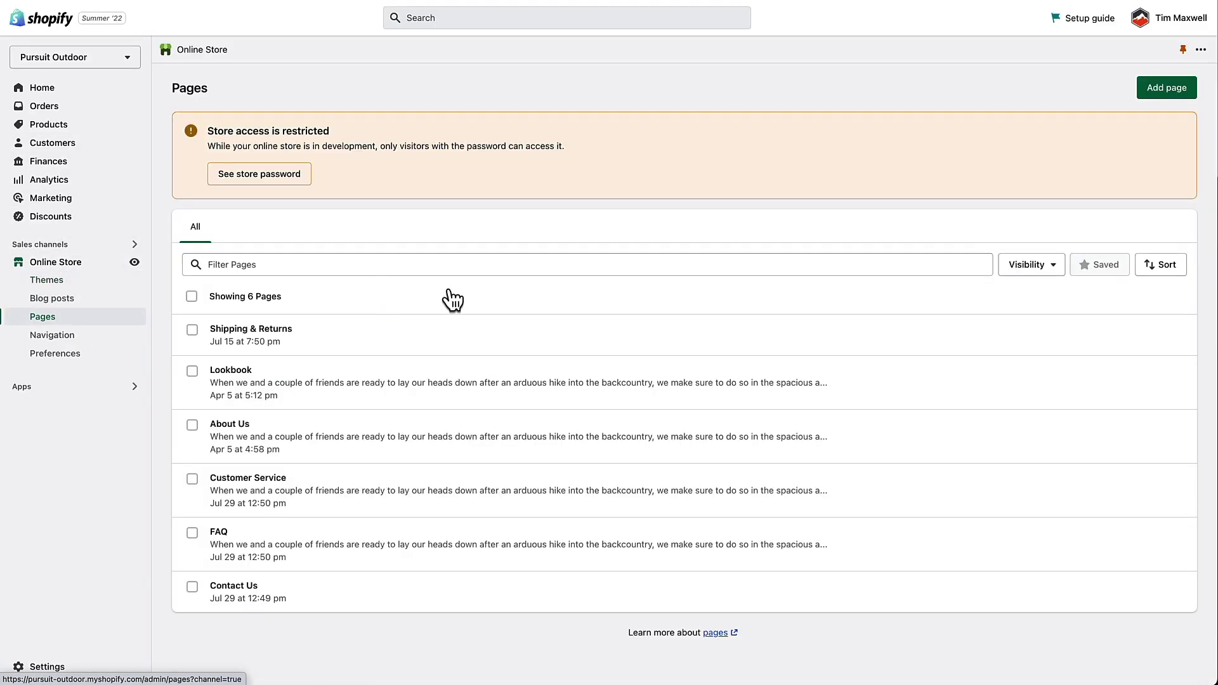
{"action": "left_click", "coordinate": [1161, 92]}
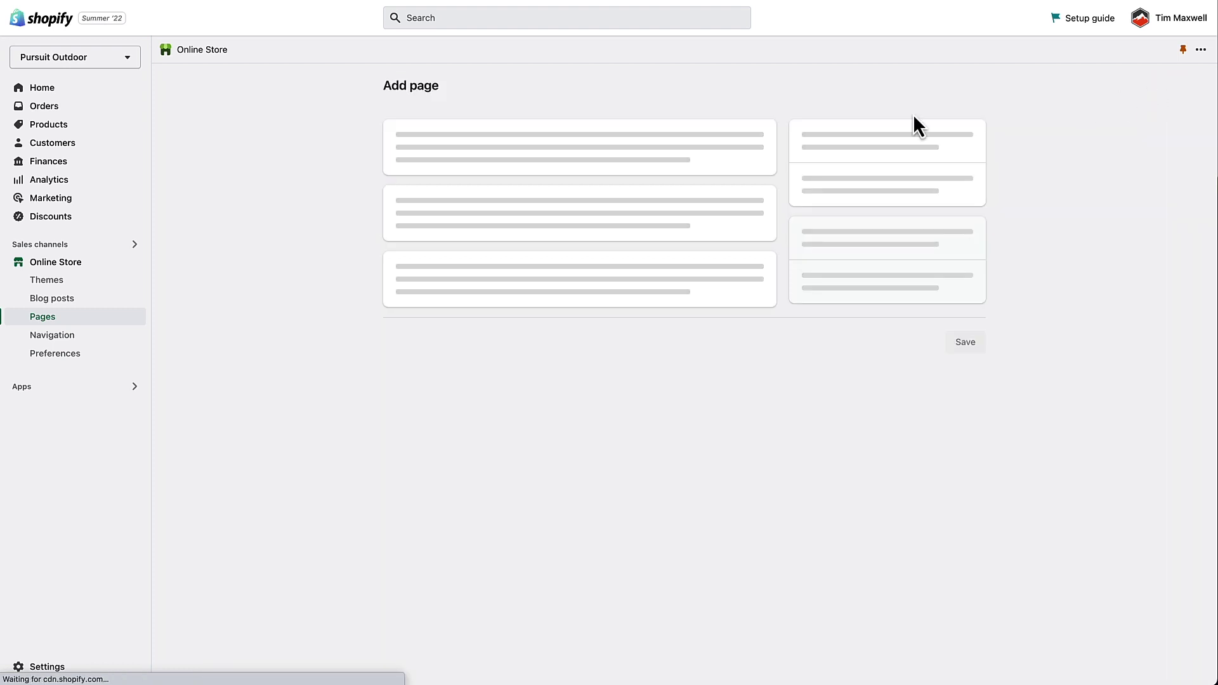
{"action": "left_click", "coordinate": [450, 151]}
{"action": "type", "text": "Siz"}
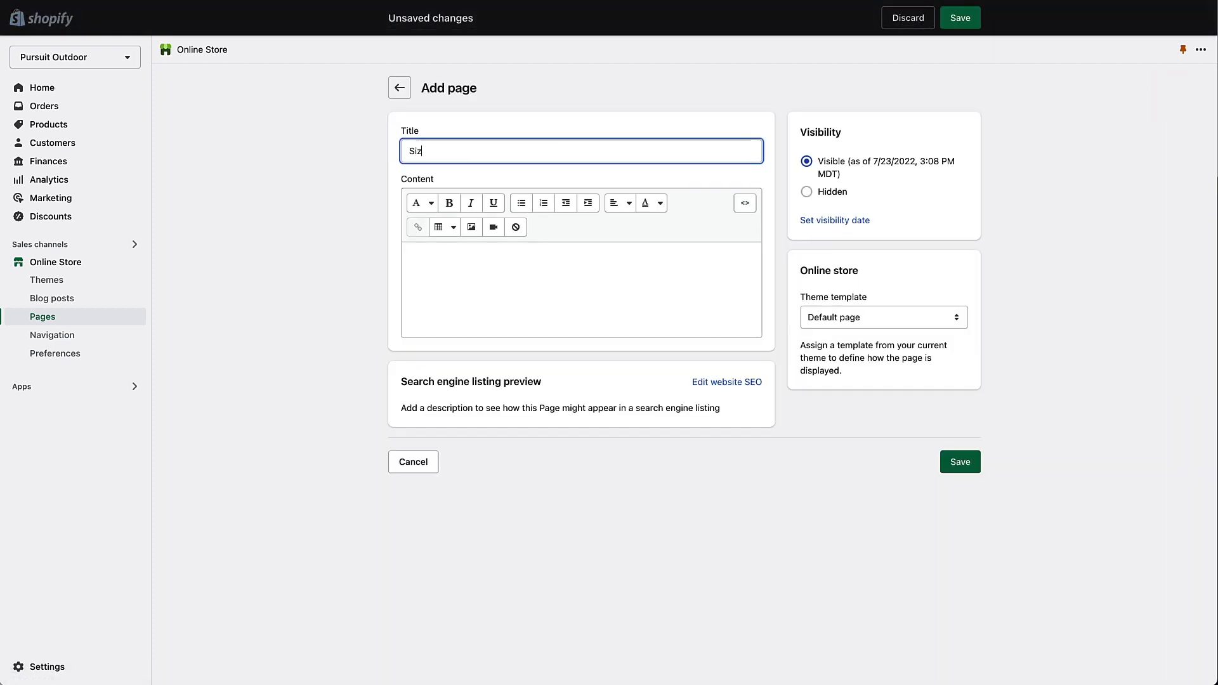
{"action": "type", "text": "e Chart"}
{"action": "left_click", "coordinate": [497, 269]}
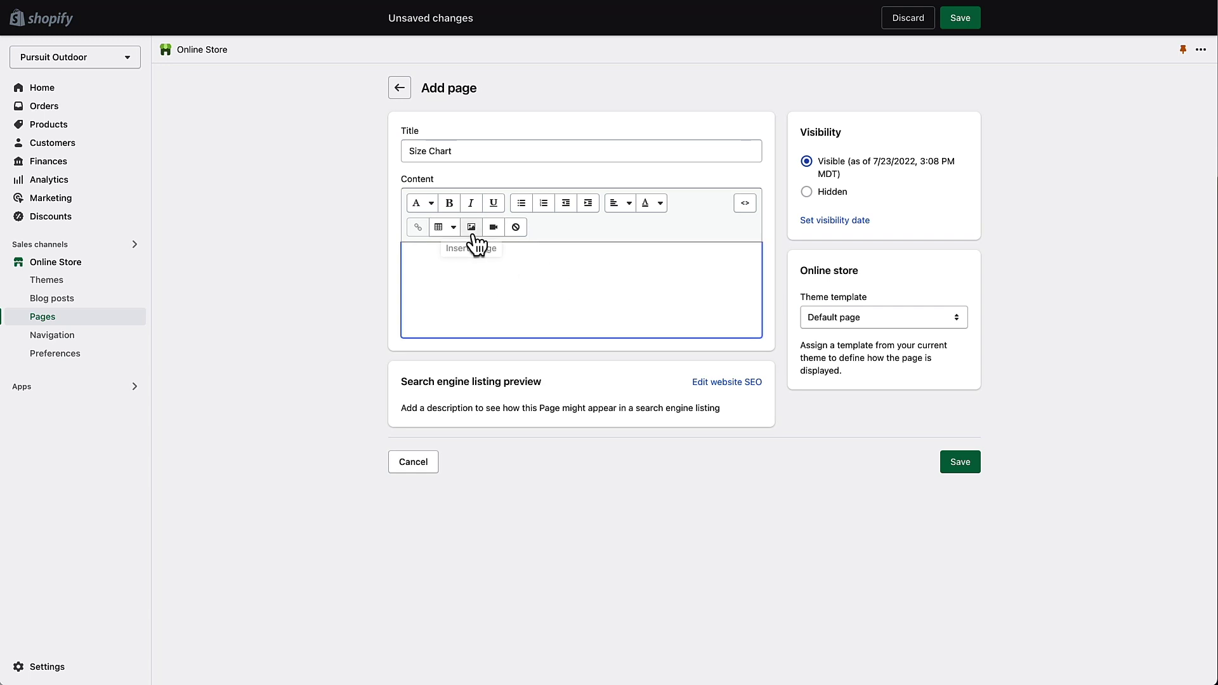
- Upload sizechart_US_men.jpeg from the Desktop and select it for insertion
{"action": "left_click", "coordinate": [472, 228]}
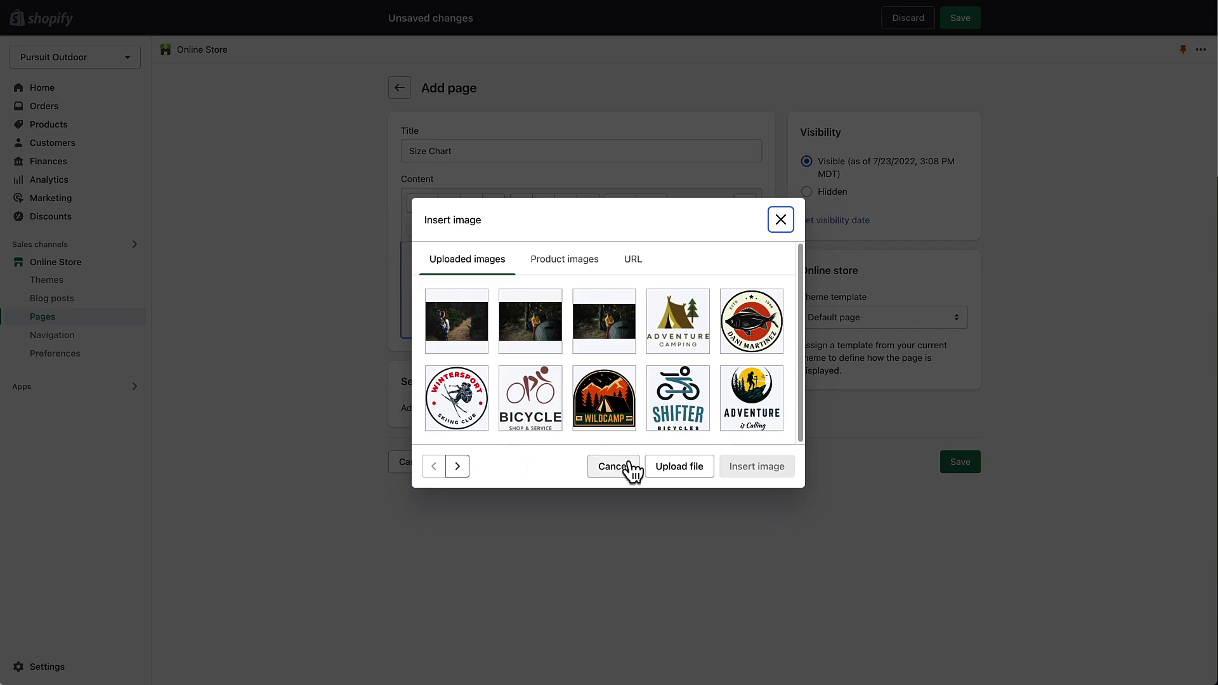
{"action": "left_click", "coordinate": [668, 477]}
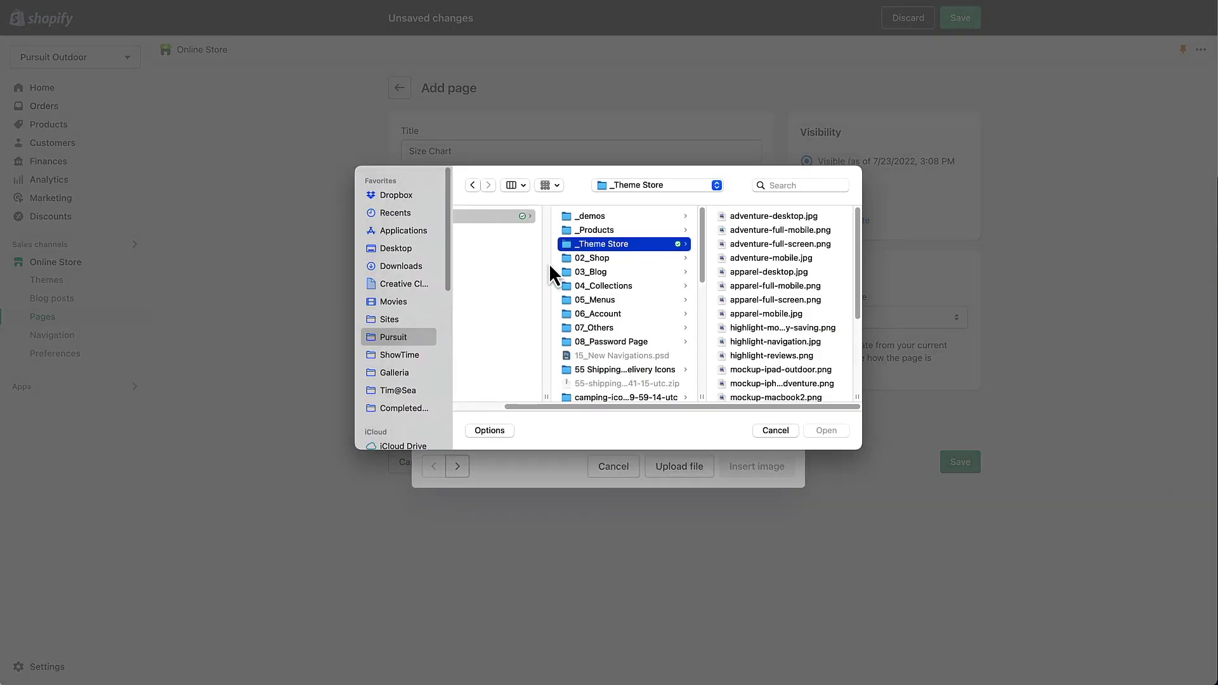
{"action": "left_click", "coordinate": [395, 250]}
{"action": "scroll", "coordinate": [493, 262], "scroll_direction": "down", "scroll_amount": 5}
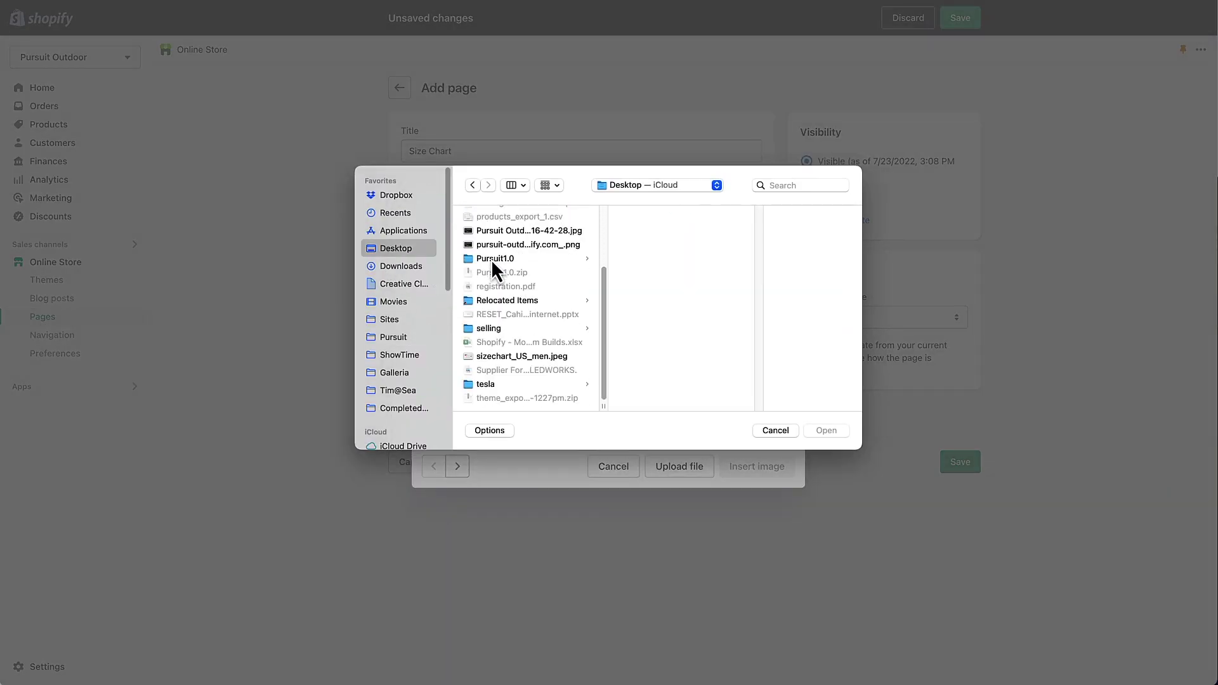
{"action": "double_click", "coordinate": [512, 358]}
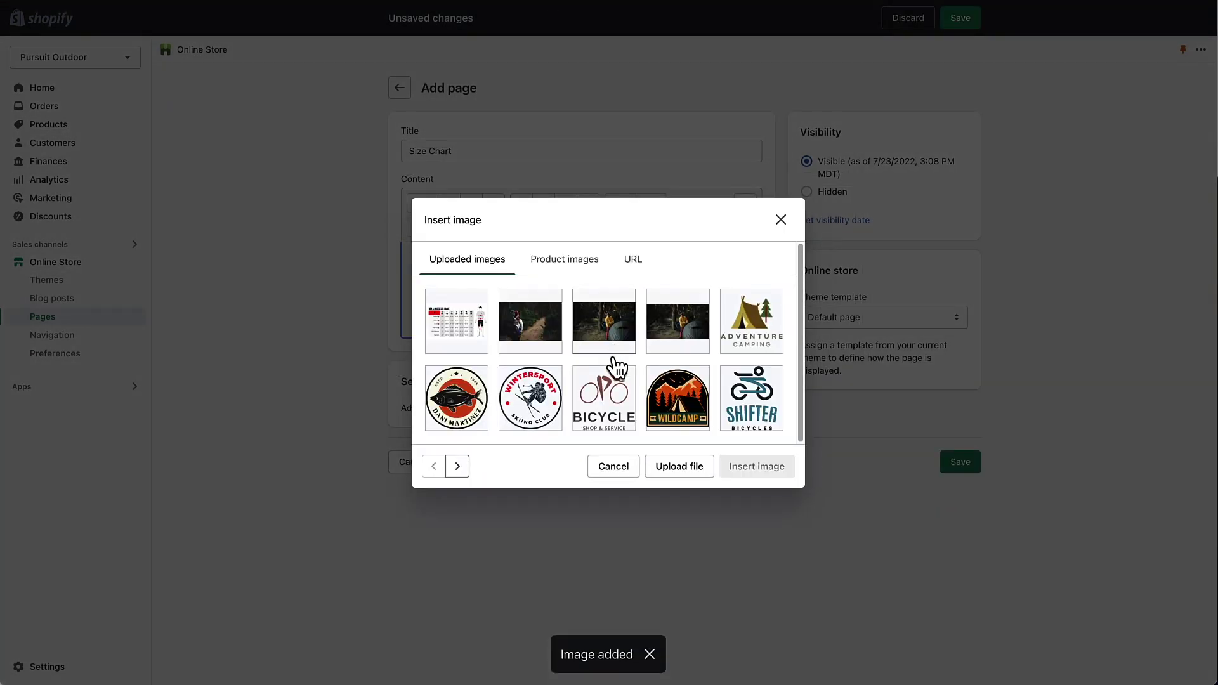
{"action": "left_click", "coordinate": [478, 341]}
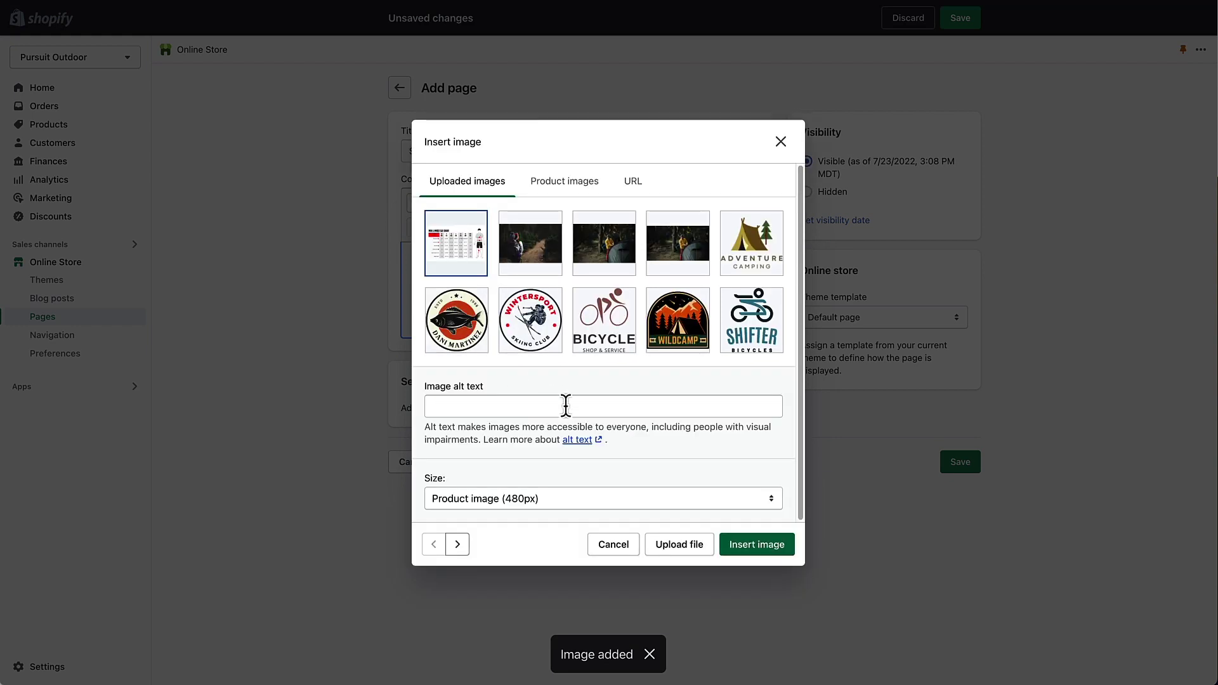
- Insert the image with alt text 'Size Chart' at Wallpaper (1024px) size
{"action": "left_click", "coordinate": [457, 413]}
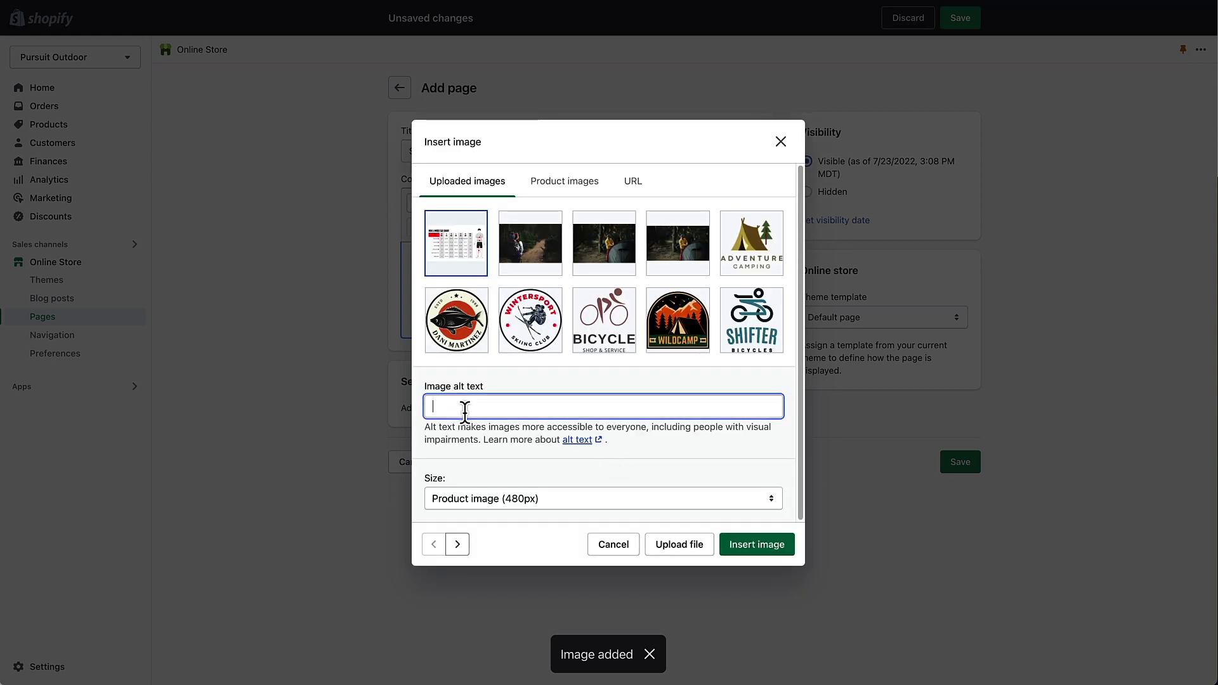
{"action": "type", "text": "Size Chart"}
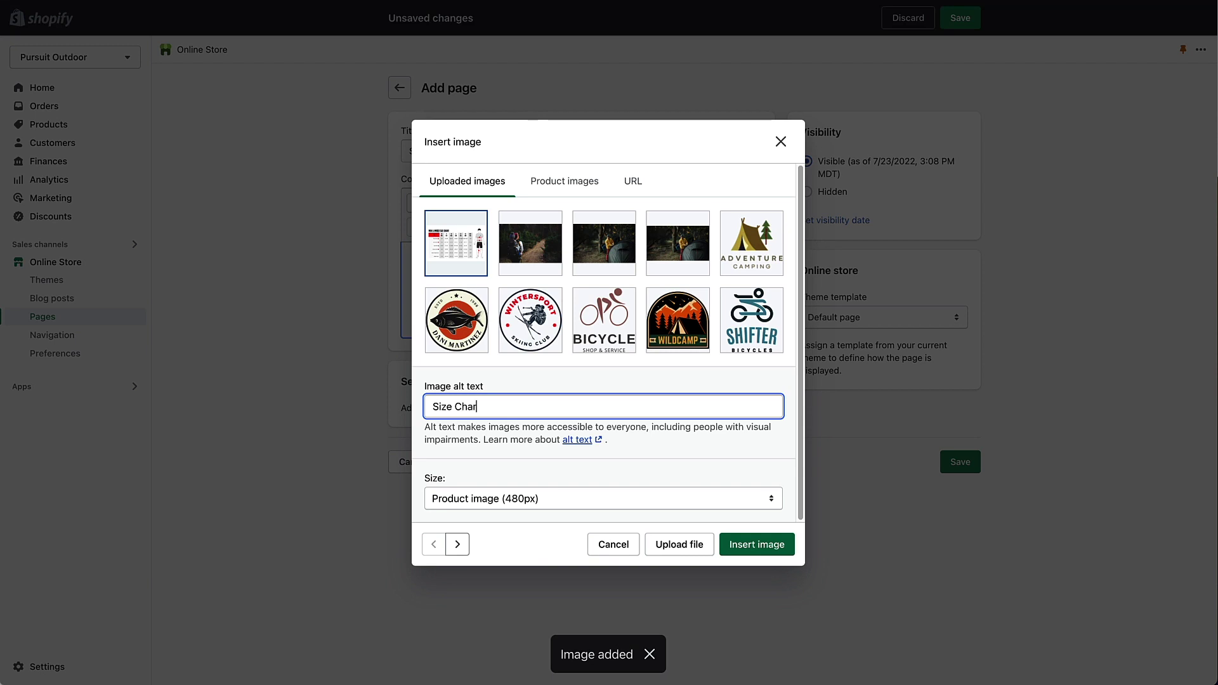
{"action": "left_click", "coordinate": [539, 496]}
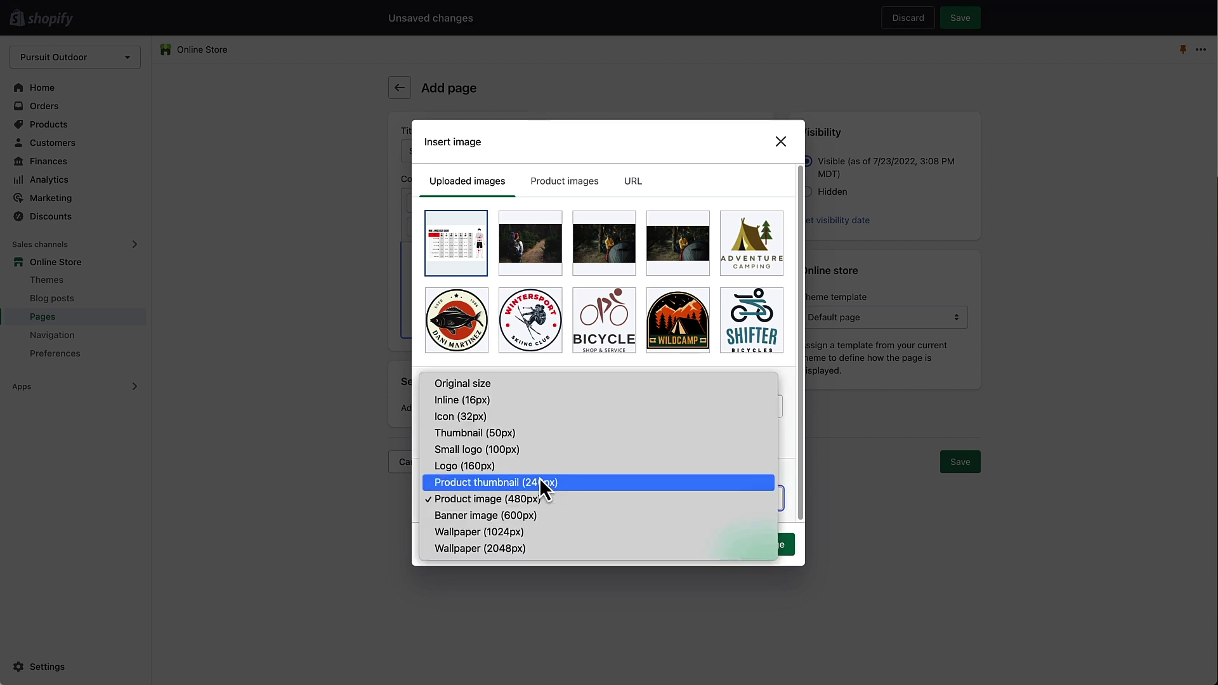
{"action": "left_click", "coordinate": [494, 535]}
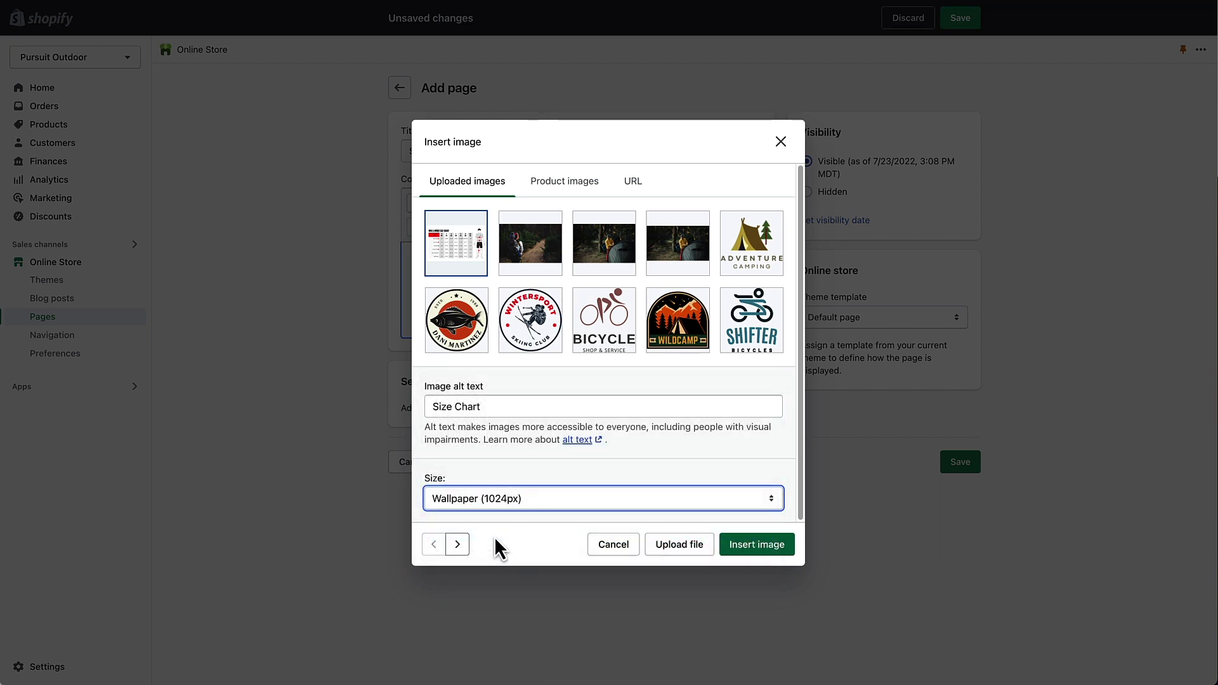
{"action": "left_click", "coordinate": [740, 546]}
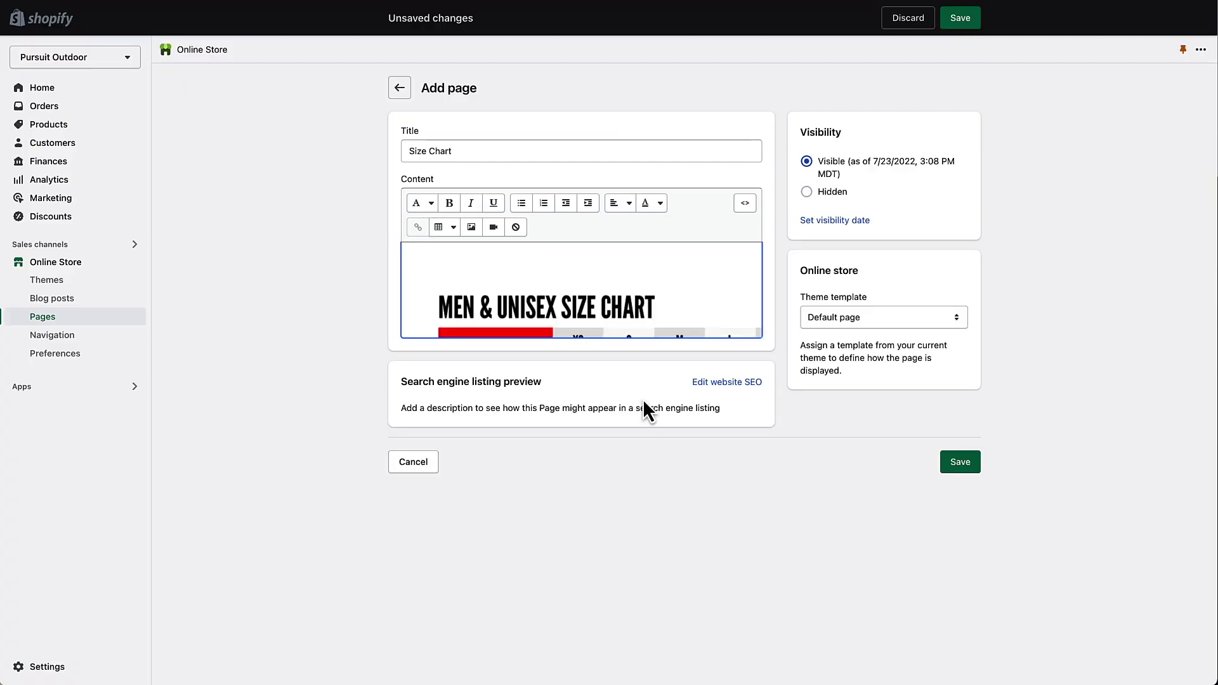
- Set the inserted size chart image to centre alignment
{"action": "left_click", "coordinate": [537, 293]}
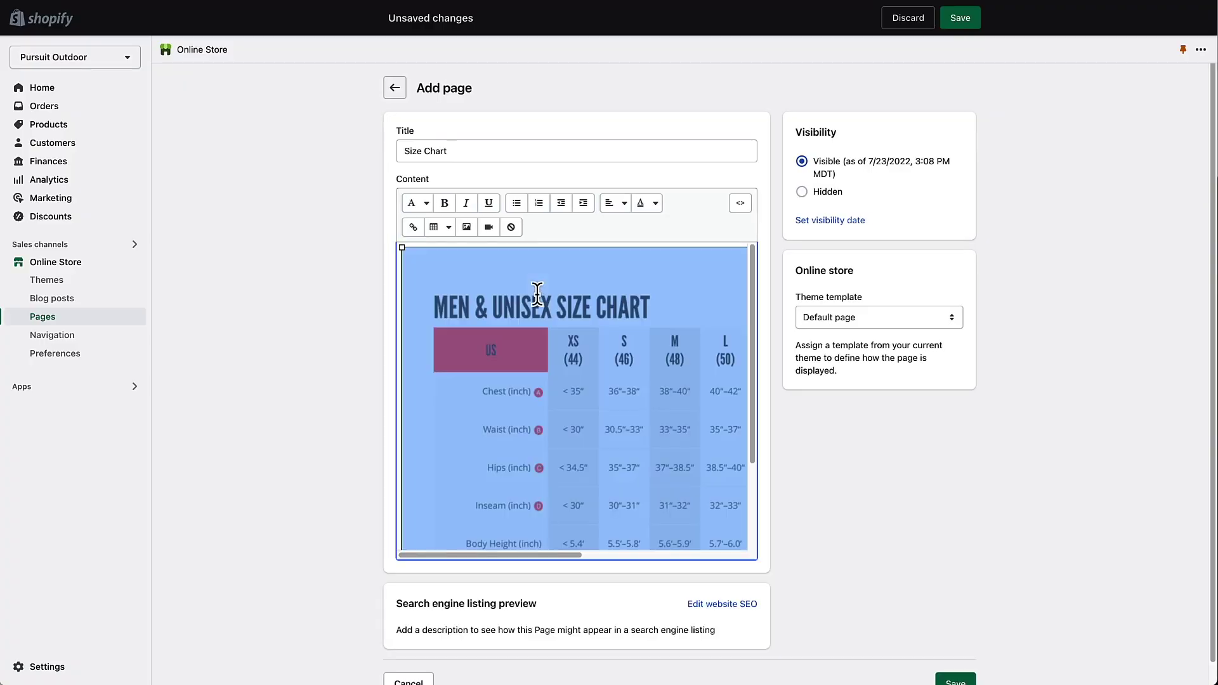
{"action": "left_click", "coordinate": [465, 227]}
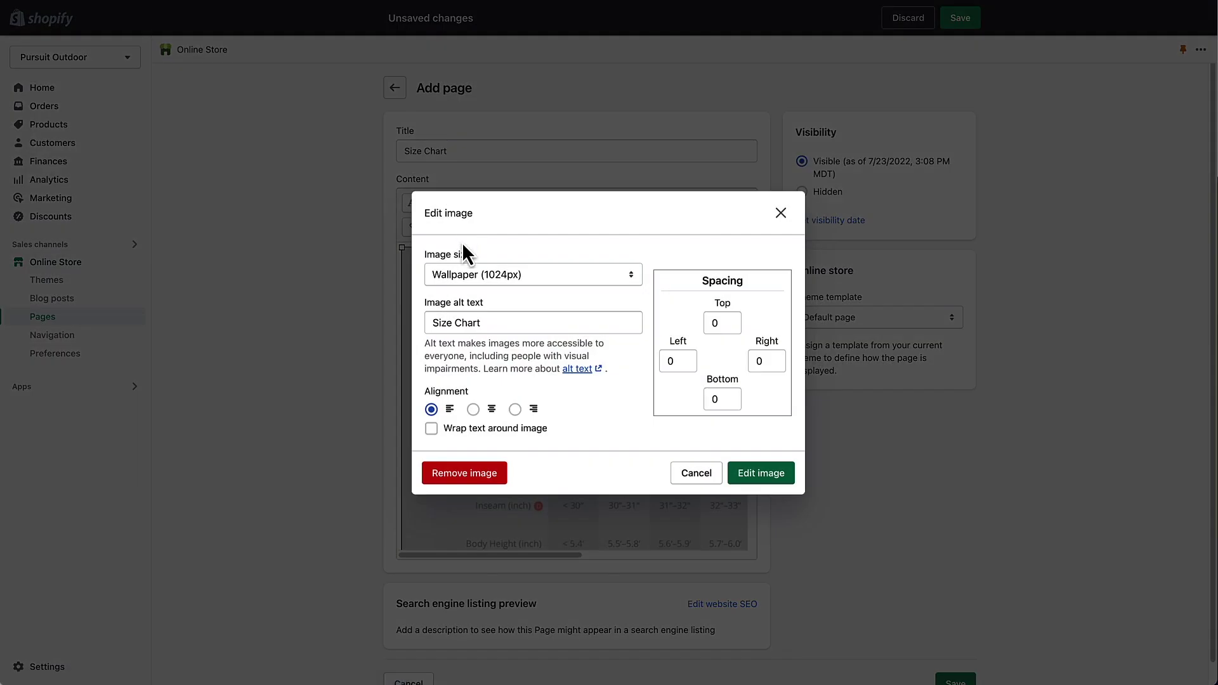
{"action": "left_click", "coordinate": [474, 411]}
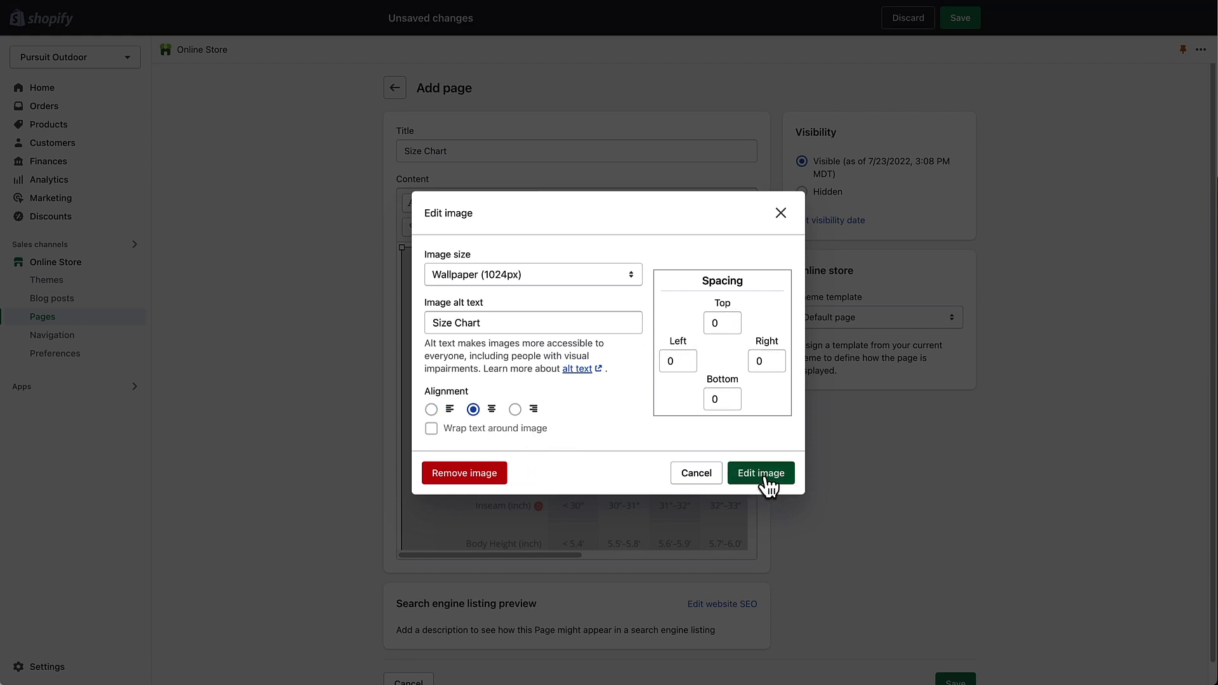
{"action": "left_click", "coordinate": [742, 482]}
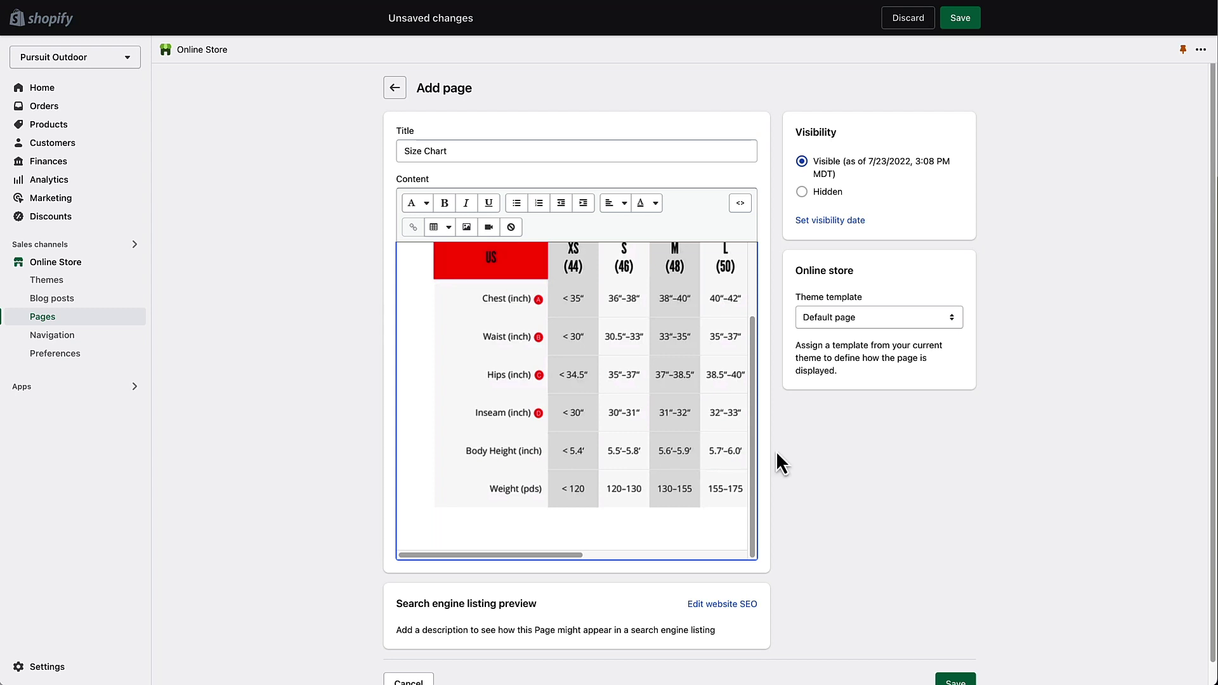
{"action": "scroll", "coordinate": [857, 485], "scroll_direction": "down", "scroll_amount": 1}
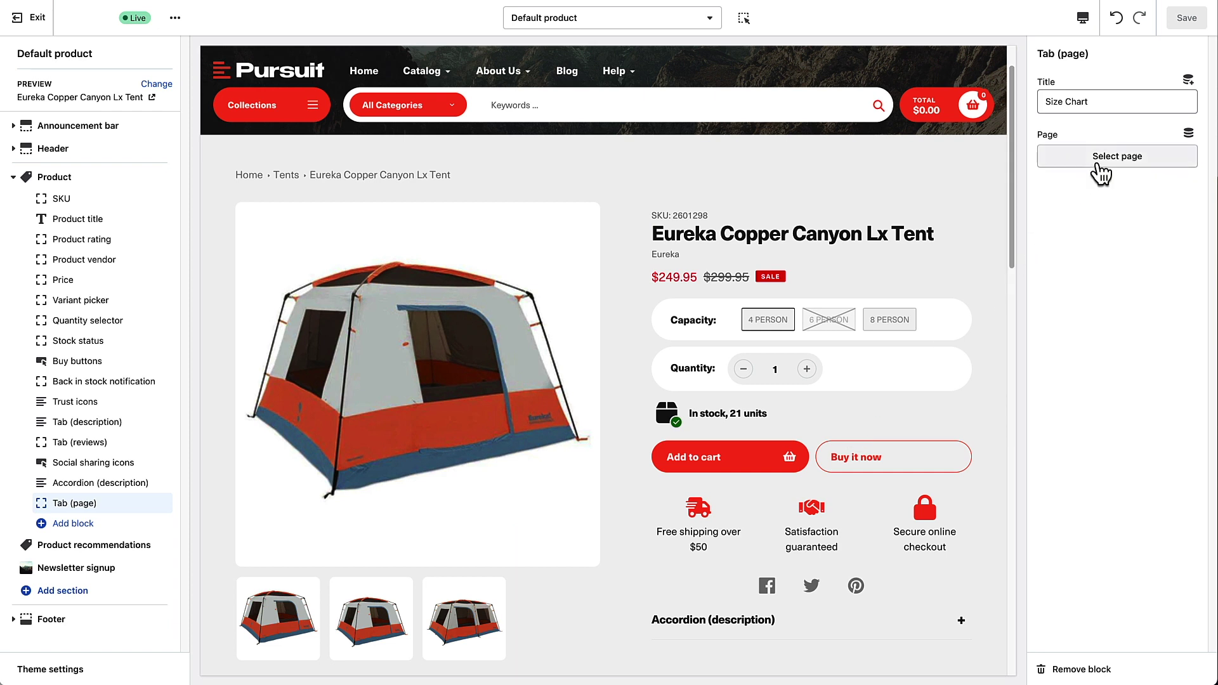
- Choose the Size Chart page as the content of the Size Chart tab
{"action": "left_click", "coordinate": [1096, 158]}
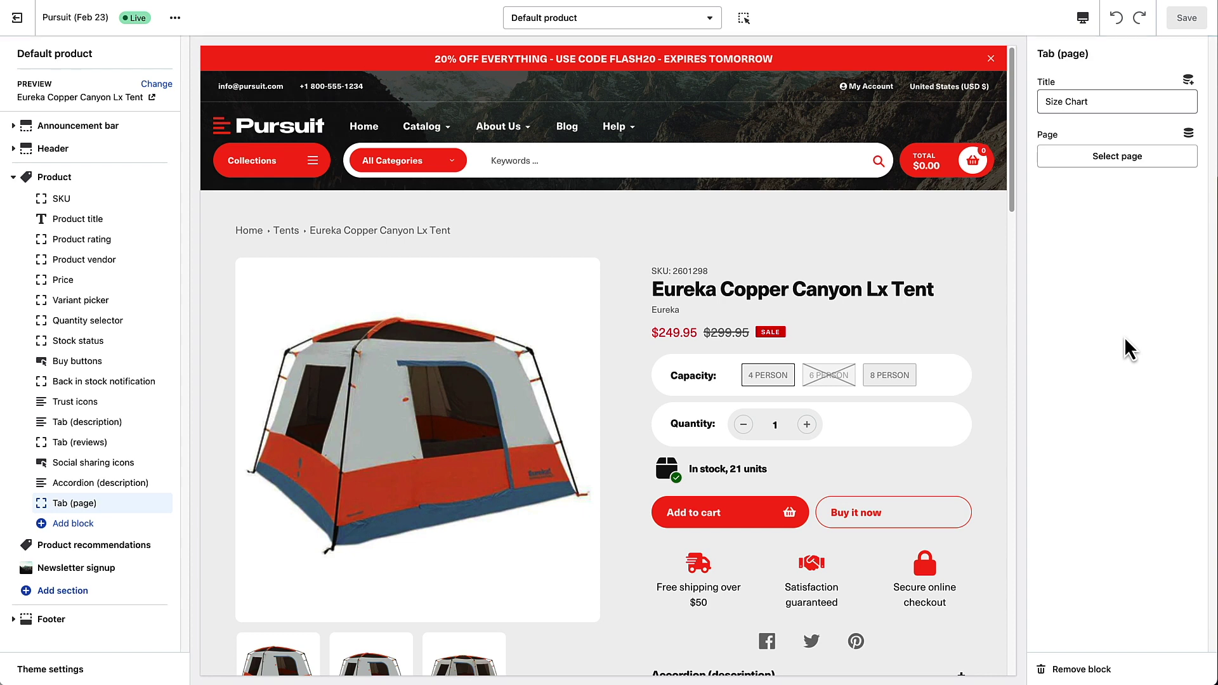
{"action": "left_click", "coordinate": [1122, 158]}
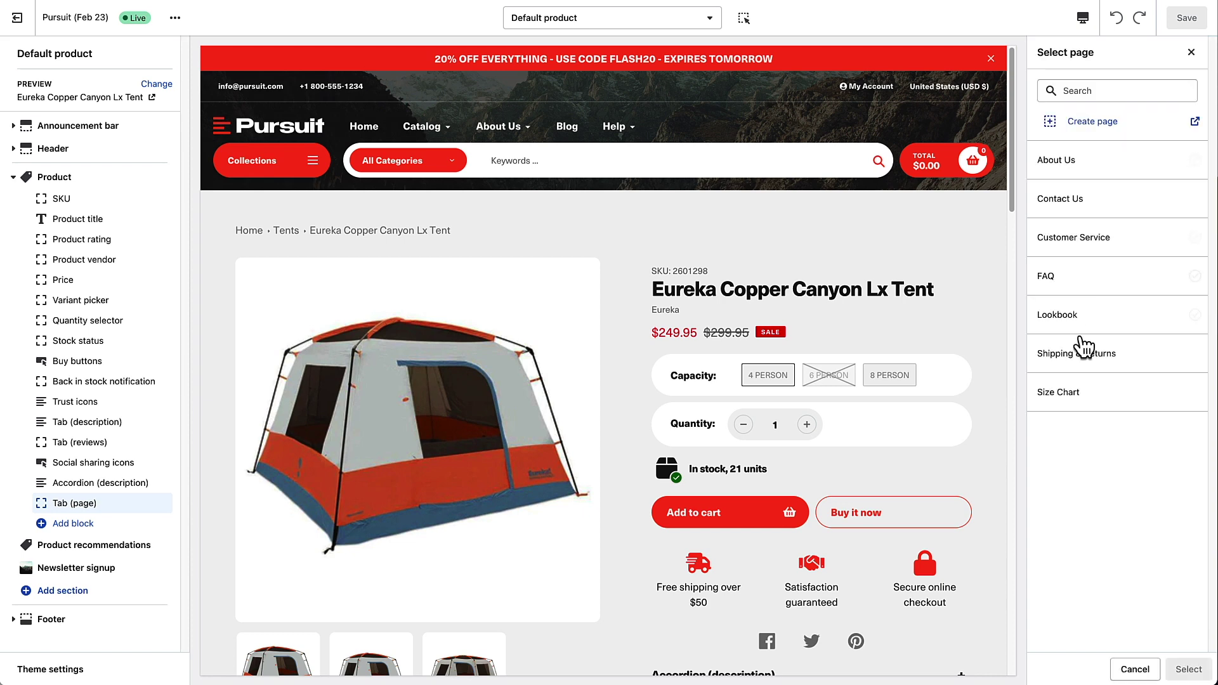
{"action": "left_click", "coordinate": [1072, 393]}
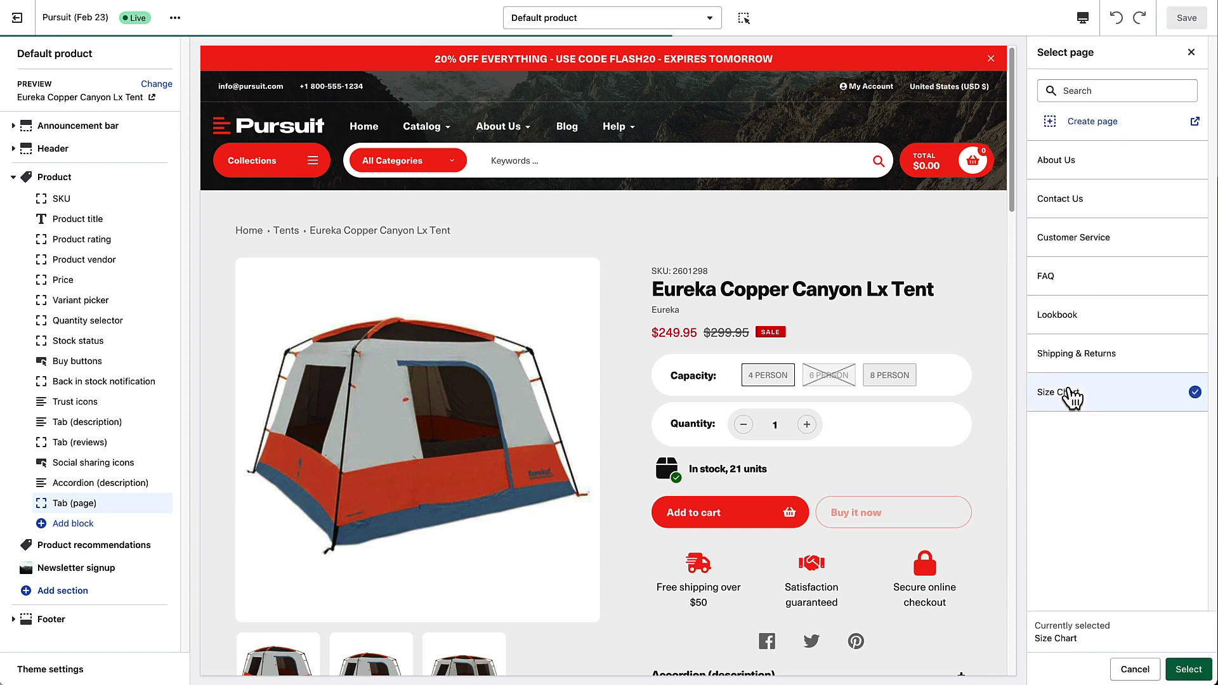
{"action": "left_click", "coordinate": [1188, 669]}
- Show the Size Chart tab in the preview and scroll through the men & unisex chart
{"action": "scroll", "coordinate": [606, 208], "scroll_direction": "down", "scroll_amount": 8}
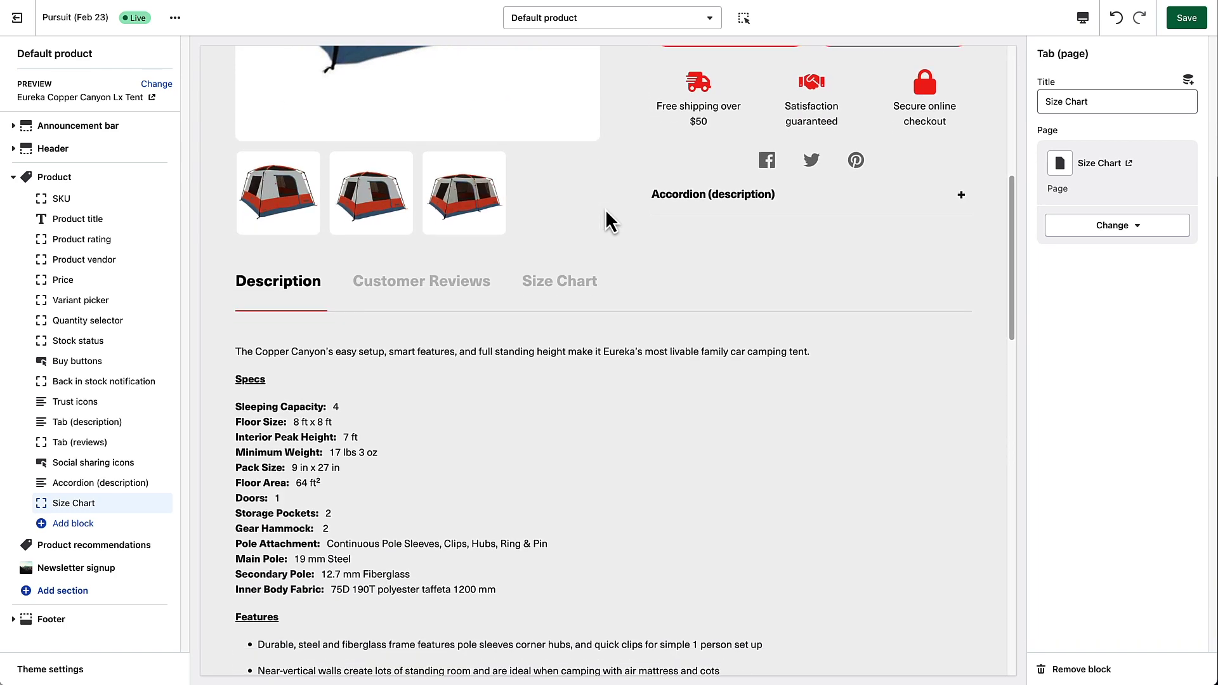
{"action": "left_click", "coordinate": [563, 282]}
{"action": "scroll", "coordinate": [753, 228], "scroll_direction": "down", "scroll_amount": 4}
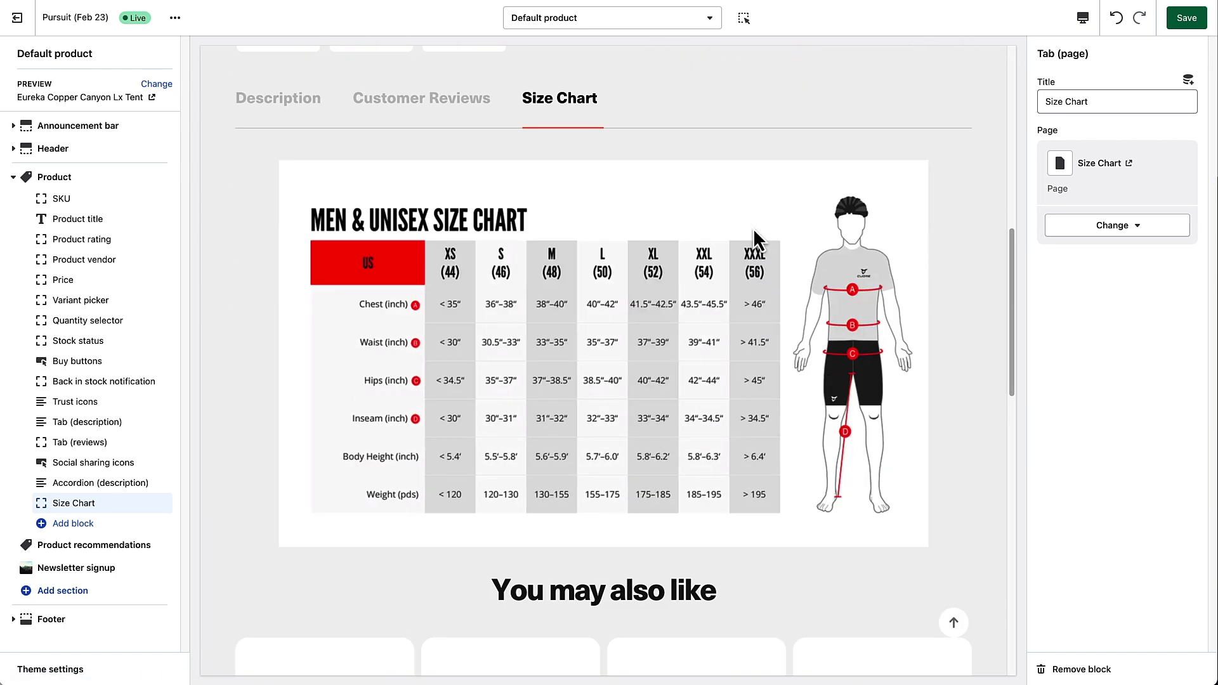
{"action": "scroll", "coordinate": [718, 336], "scroll_direction": "up", "scroll_amount": 10}
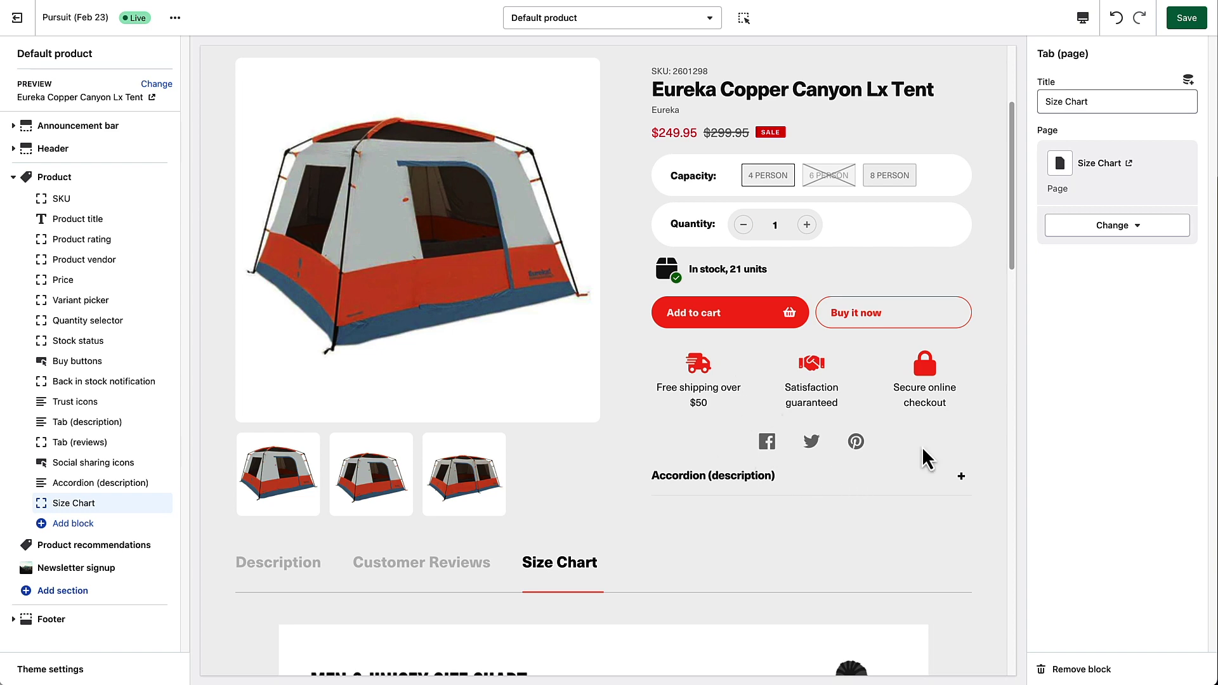
{"action": "scroll", "coordinate": [923, 446], "scroll_direction": "down", "scroll_amount": 4}
{"action": "scroll", "coordinate": [777, 425], "scroll_direction": "down", "scroll_amount": 4}
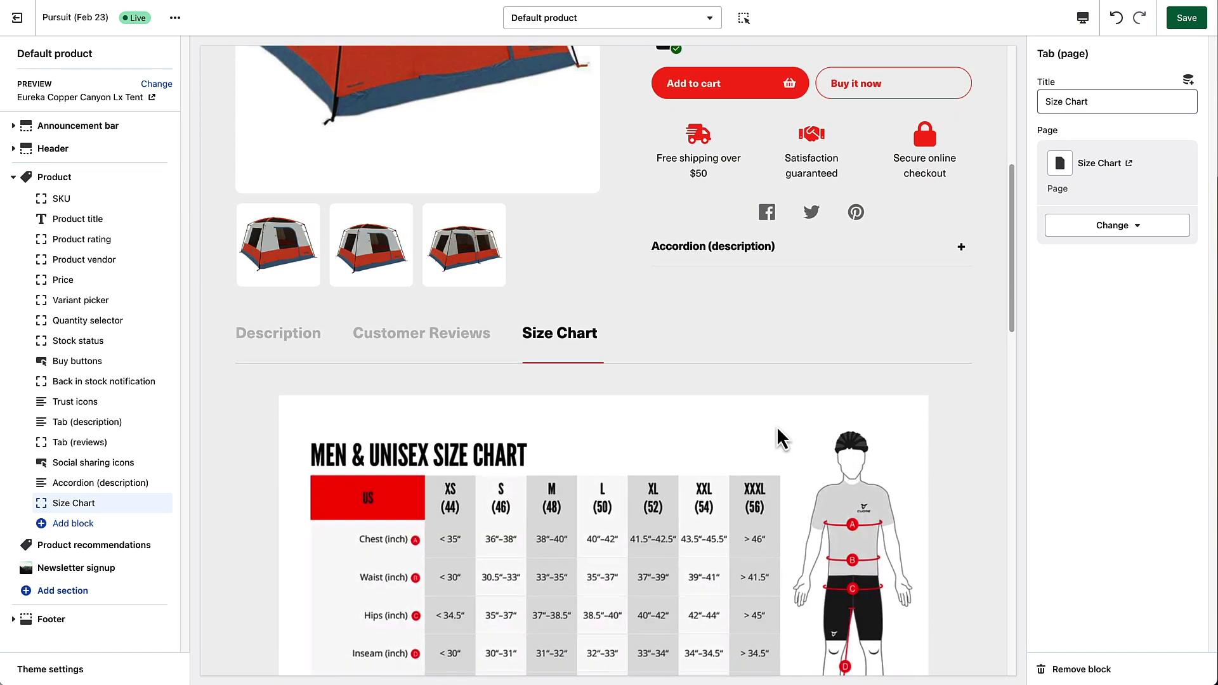
{"action": "scroll", "coordinate": [742, 505], "scroll_direction": "down", "scroll_amount": 3}
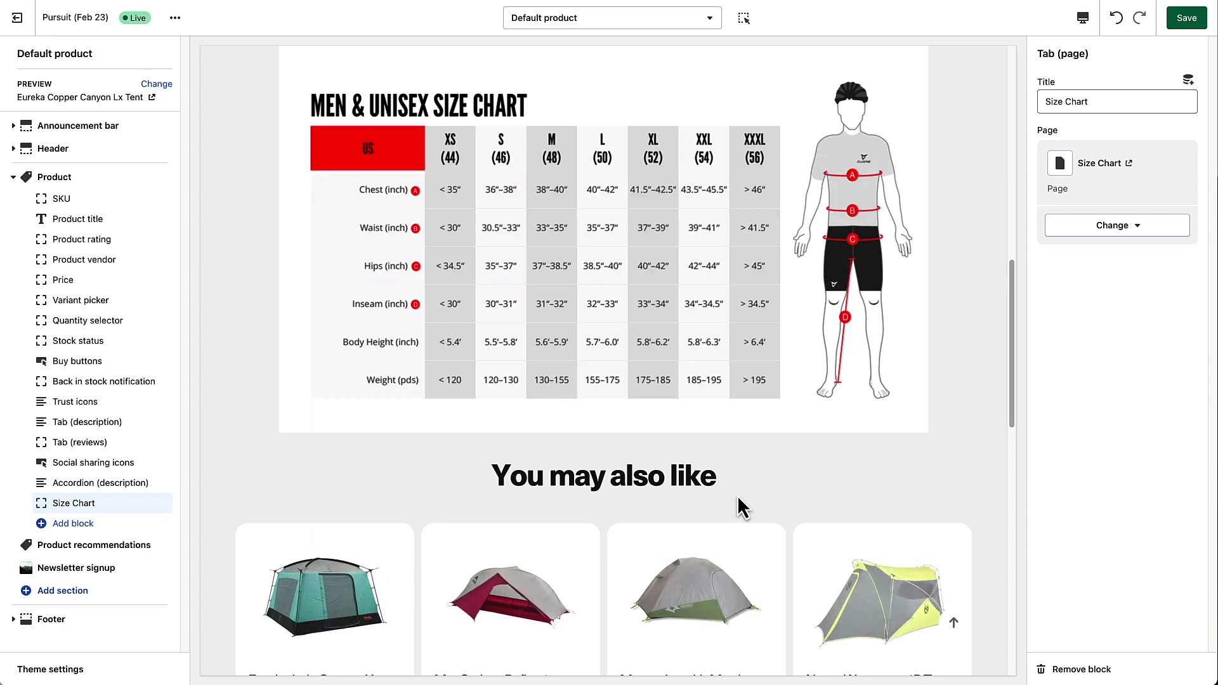
{"action": "scroll", "coordinate": [740, 505], "scroll_direction": "up", "scroll_amount": 3}
{"action": "scroll", "coordinate": [676, 490], "scroll_direction": "up", "scroll_amount": 4}
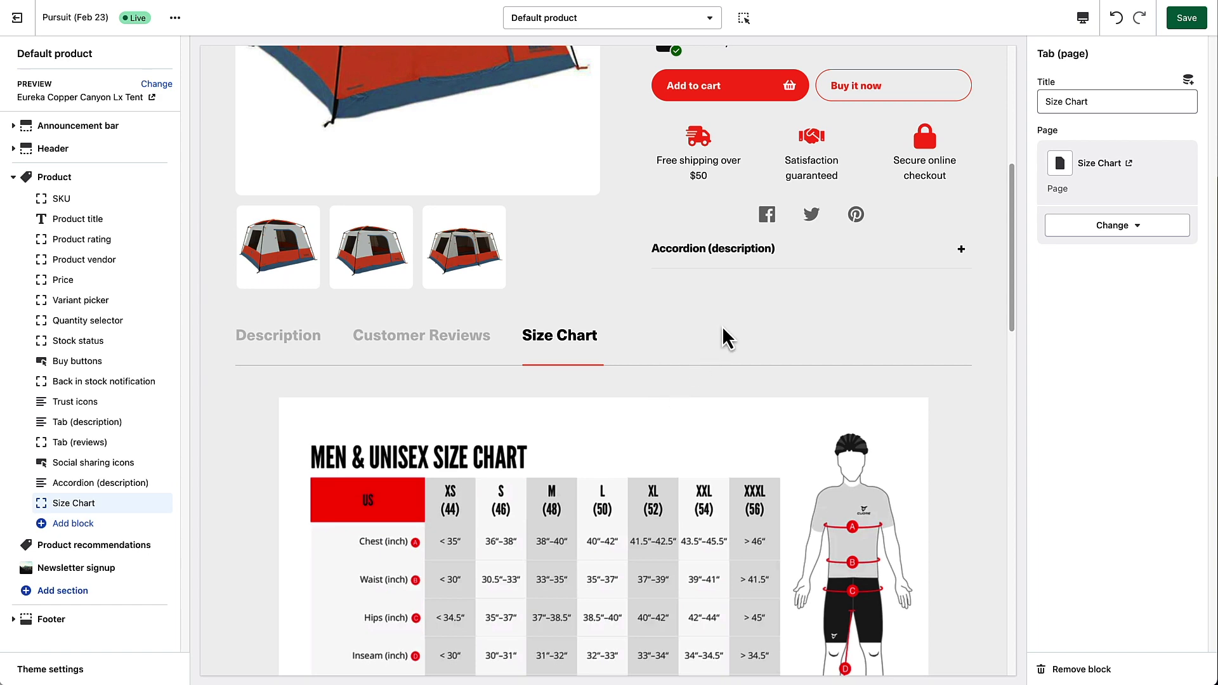
{"action": "scroll", "coordinate": [722, 325], "scroll_direction": "down", "scroll_amount": 3}
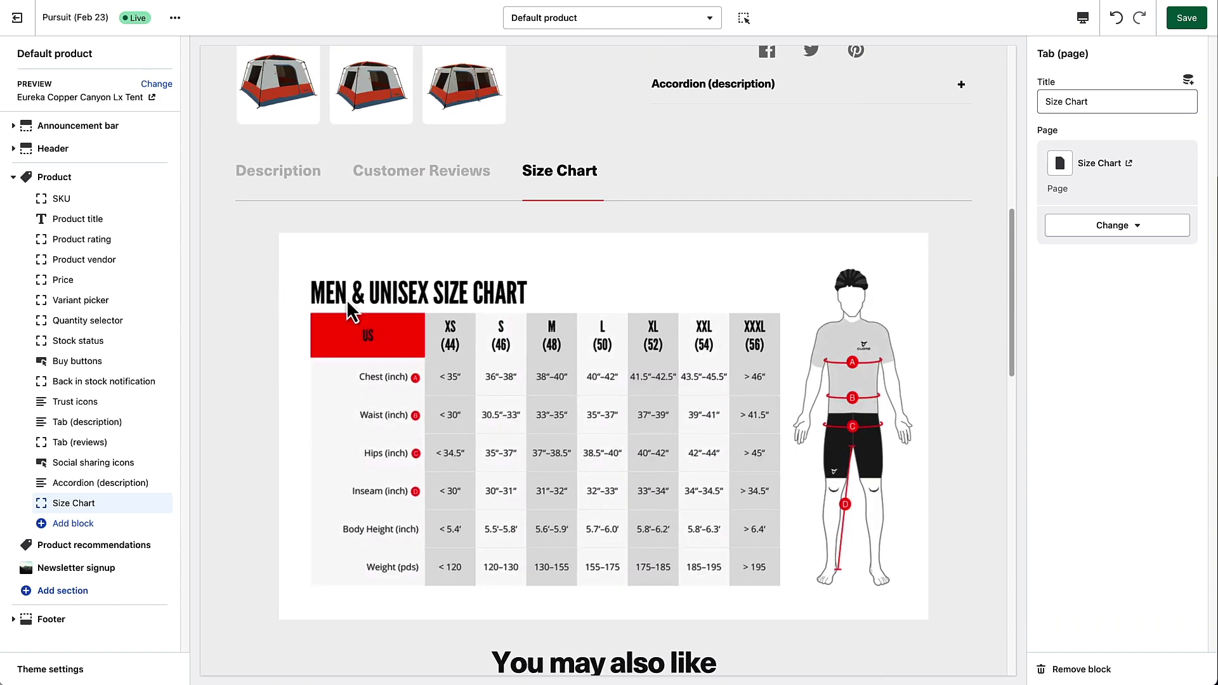
{"action": "scroll", "coordinate": [691, 390], "scroll_direction": "up", "scroll_amount": 6}
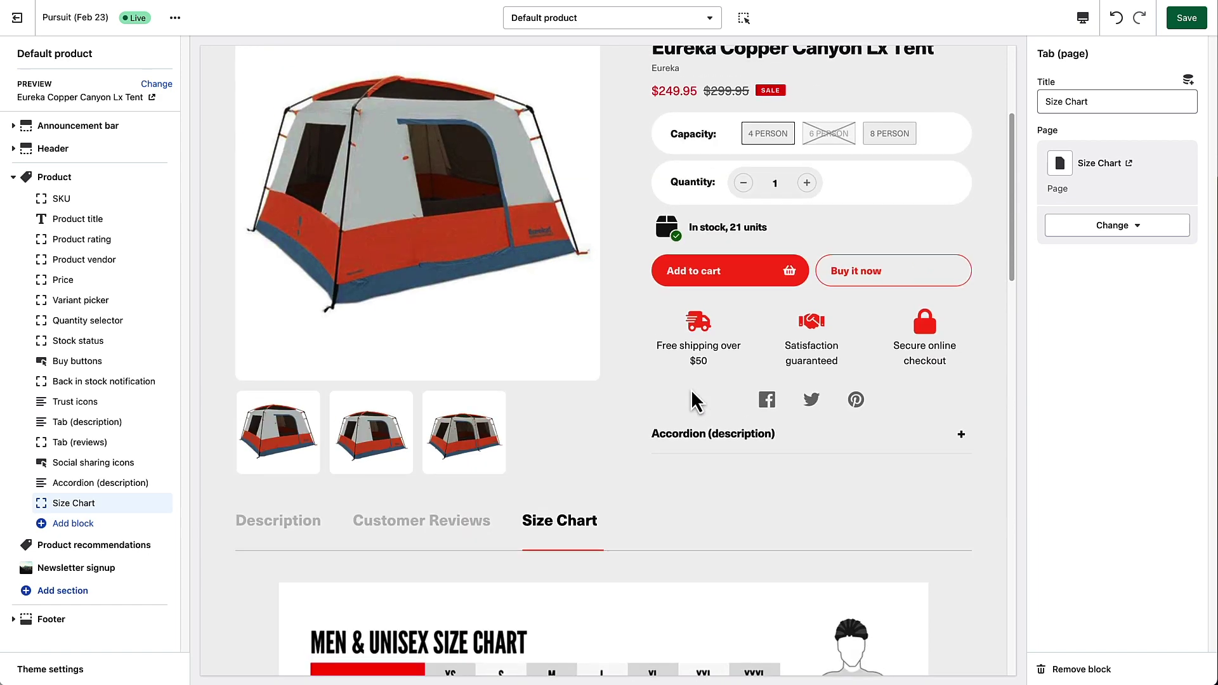
- Bring up the product templates list showing Default product and Create template
{"action": "left_click", "coordinate": [613, 23]}
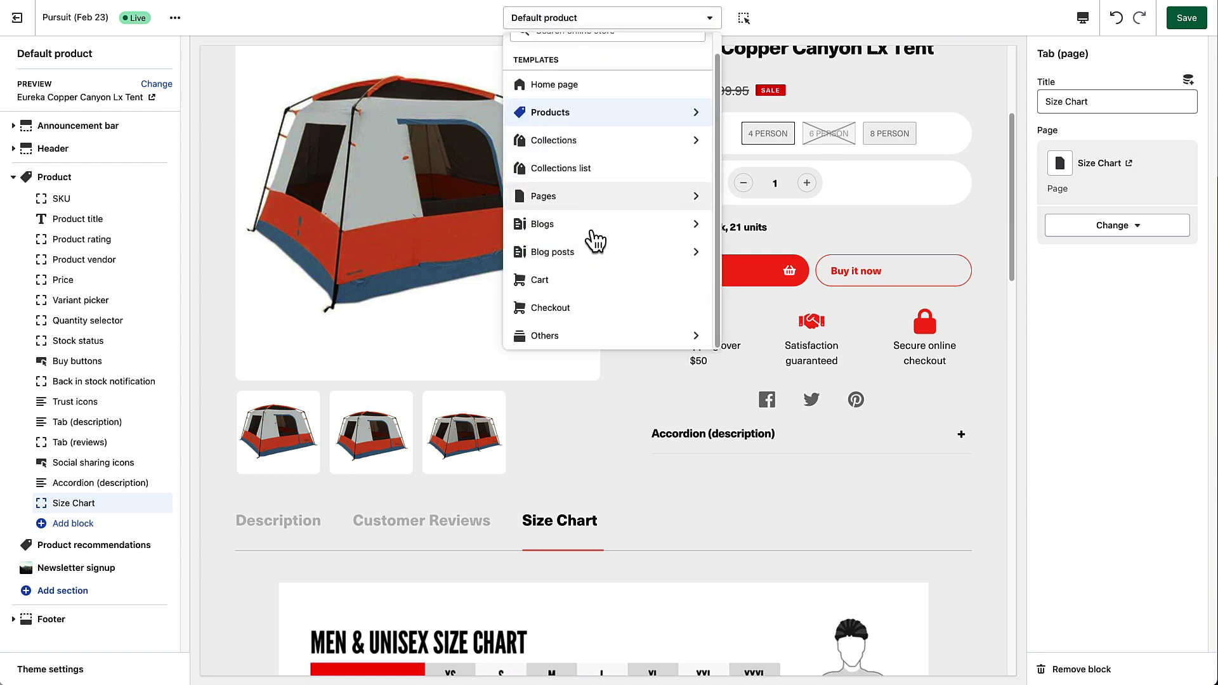
{"action": "left_click", "coordinate": [550, 114]}
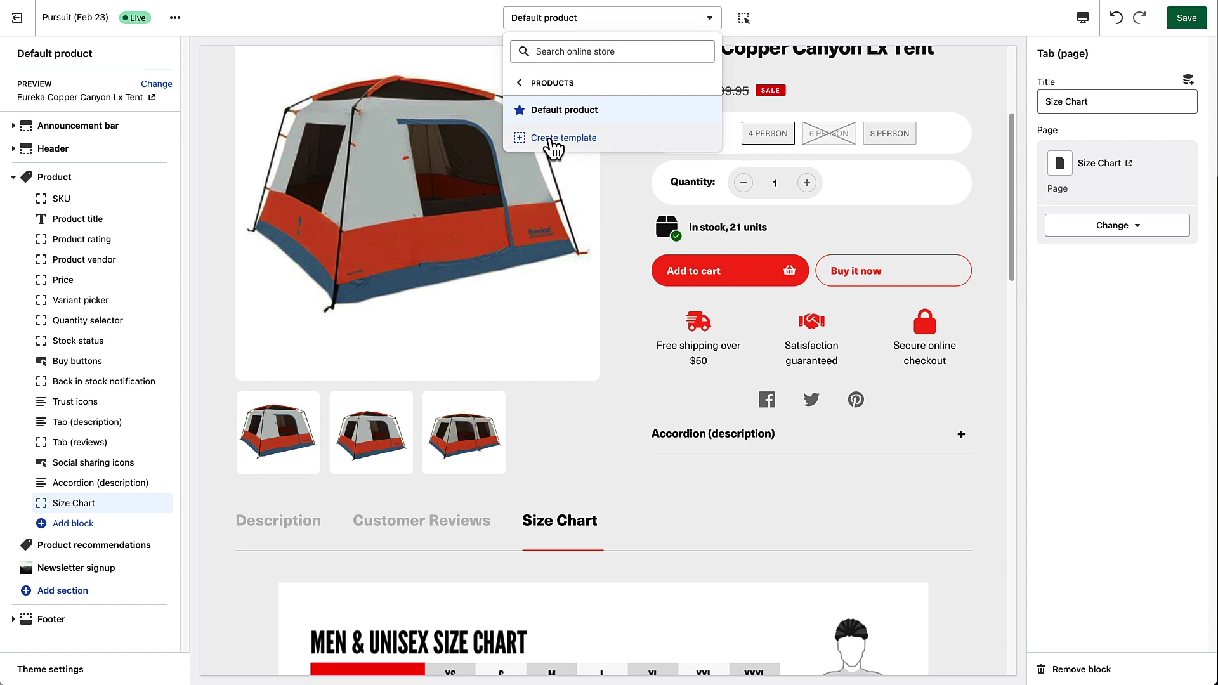
{"action": "scroll", "coordinate": [828, 444], "scroll_direction": "down", "scroll_amount": 10}
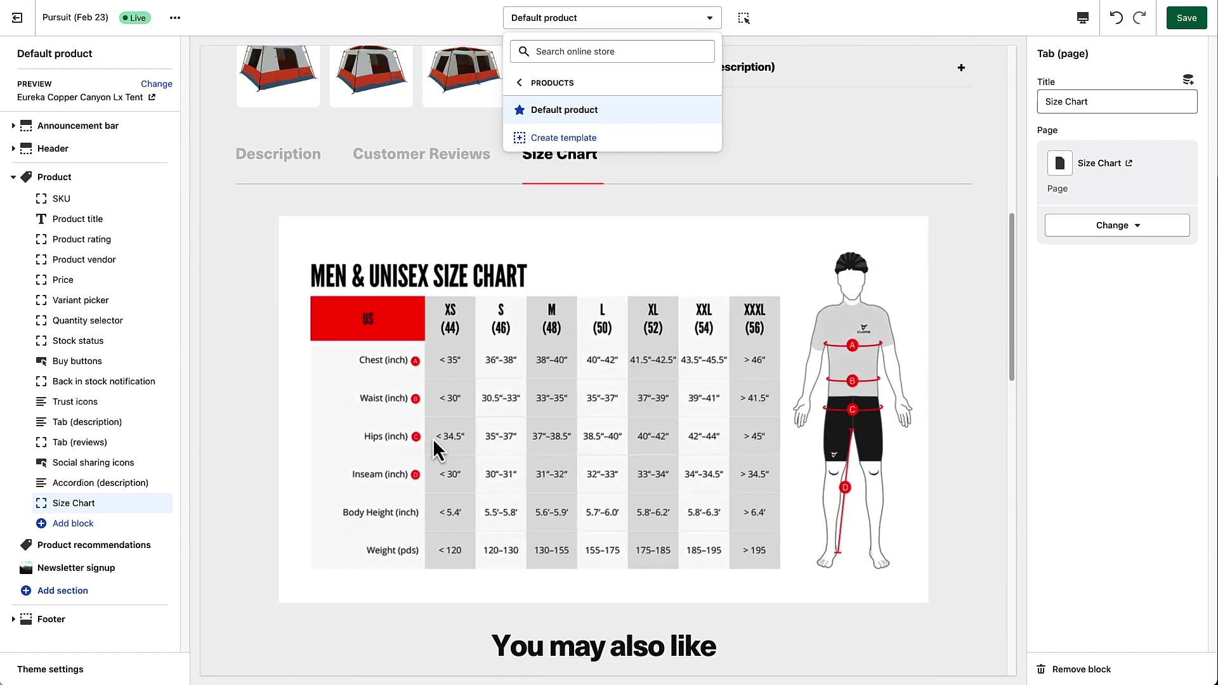
{"action": "scroll", "coordinate": [906, 487], "scroll_direction": "up", "scroll_amount": 8}
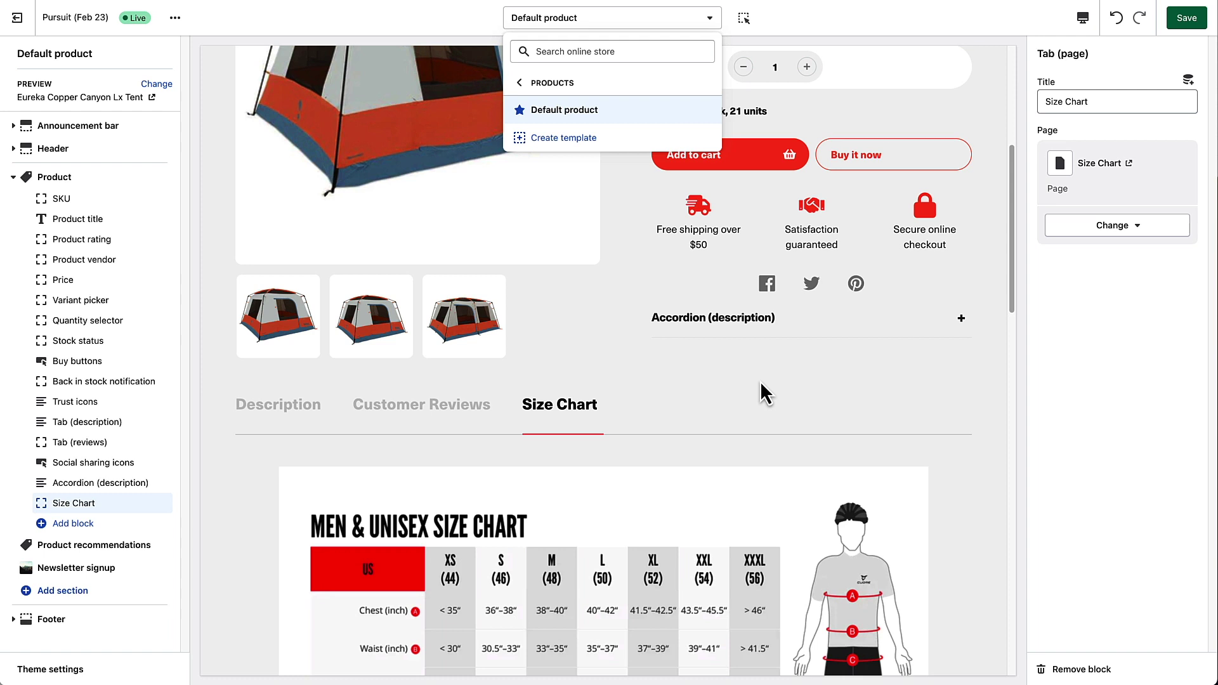
{"action": "scroll", "coordinate": [787, 415], "scroll_direction": "up", "scroll_amount": 3}
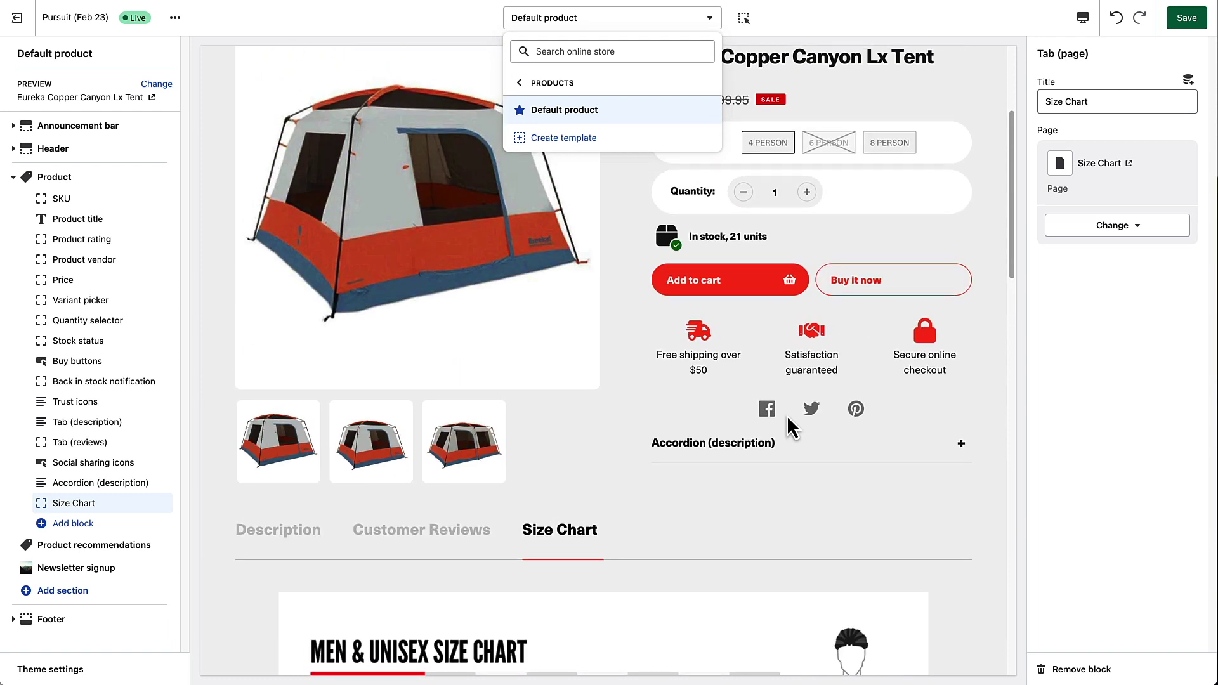
- Close the template dropdown and scroll the Eureka Copper Canyon Lx Tent preview back up
{"action": "left_click", "coordinate": [815, 539]}
{"action": "scroll", "coordinate": [813, 518], "scroll_direction": "up", "scroll_amount": 4}
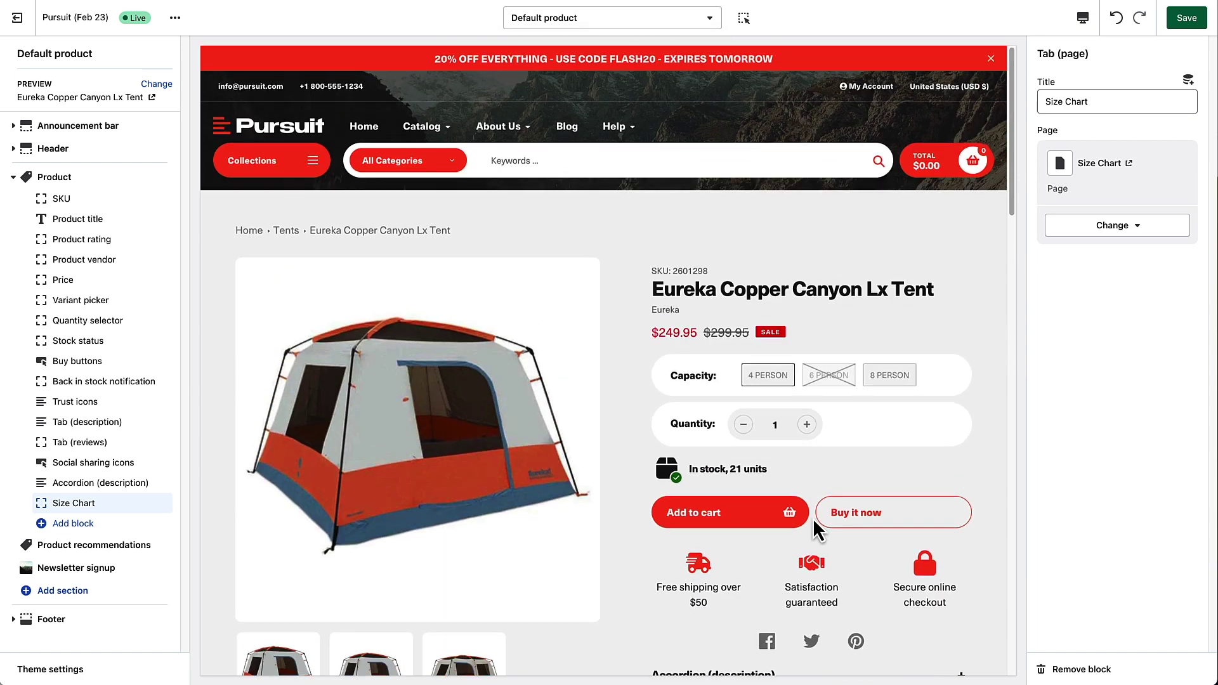
{"action": "scroll", "coordinate": [813, 518], "scroll_direction": "down", "scroll_amount": 9}
{"action": "scroll", "coordinate": [783, 459], "scroll_direction": "up", "scroll_amount": 3}
{"action": "scroll", "coordinate": [773, 446], "scroll_direction": "up", "scroll_amount": 1}
{"action": "scroll", "coordinate": [719, 398], "scroll_direction": "up", "scroll_amount": 4}
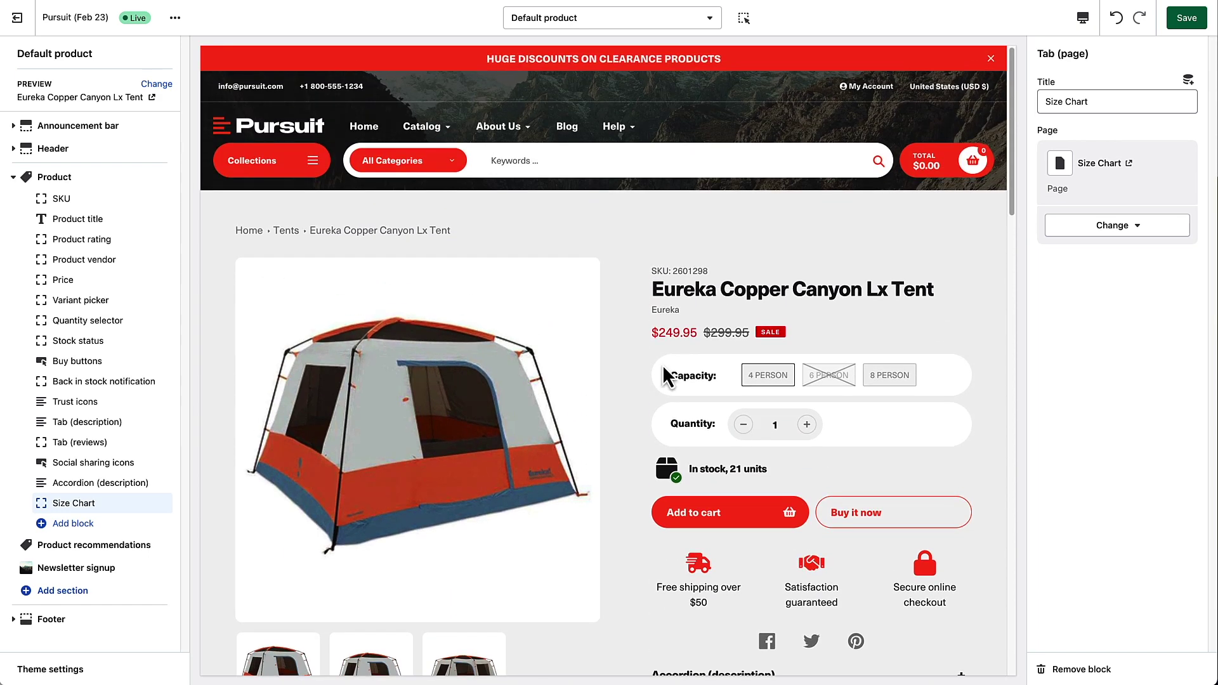
{"action": "scroll", "coordinate": [668, 370], "scroll_direction": "down", "scroll_amount": 3}
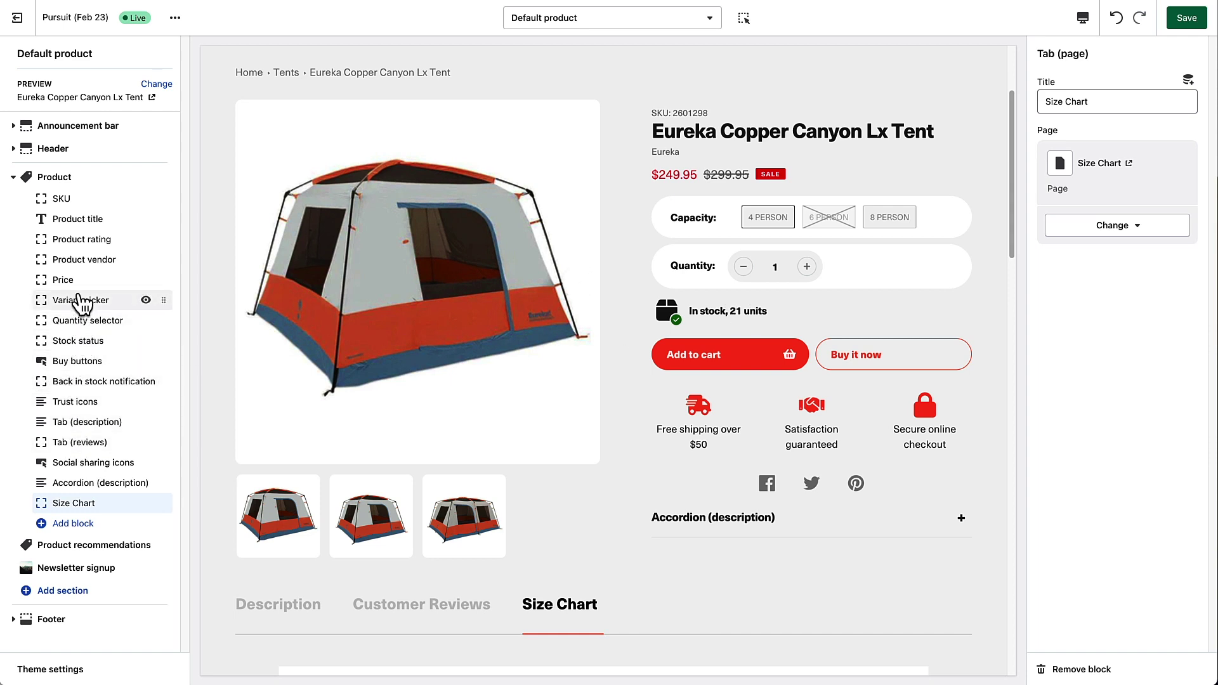
- Raise the Stock status low inventory threshold from 5 to 25, showing 'Hurry! Only 21 left in stock!'
{"action": "left_click", "coordinate": [62, 342]}
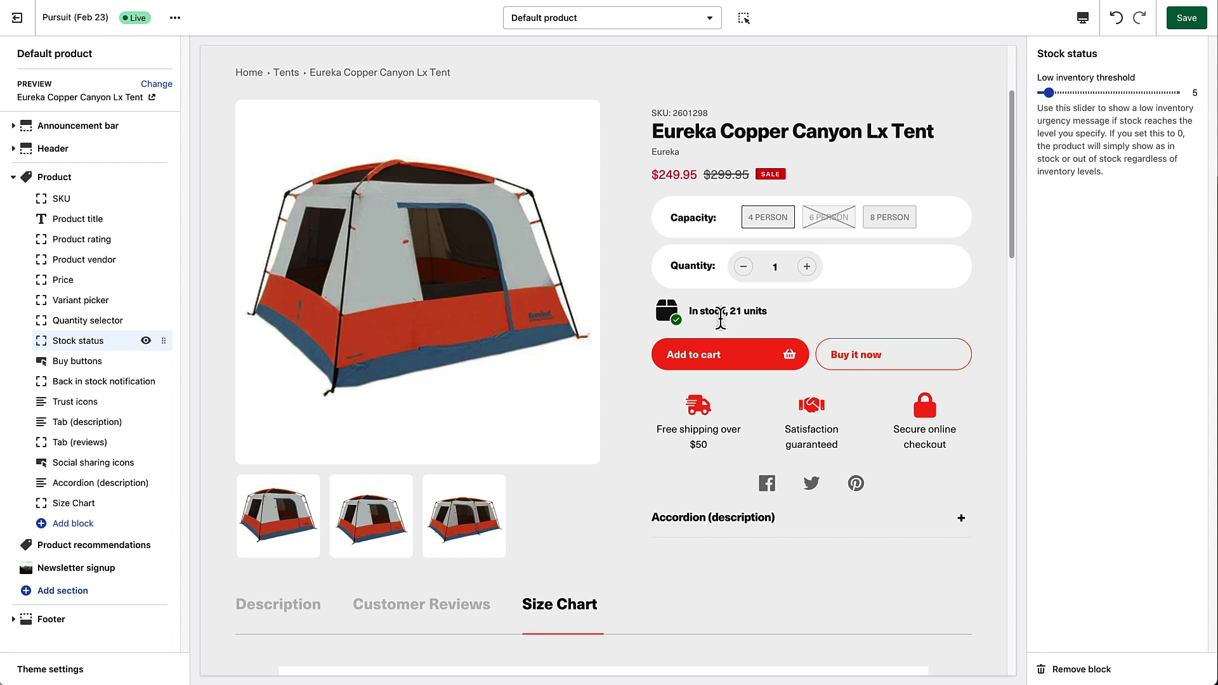
{"action": "left_click_drag", "start_coordinate": [690, 312], "coordinate": [757, 310]}
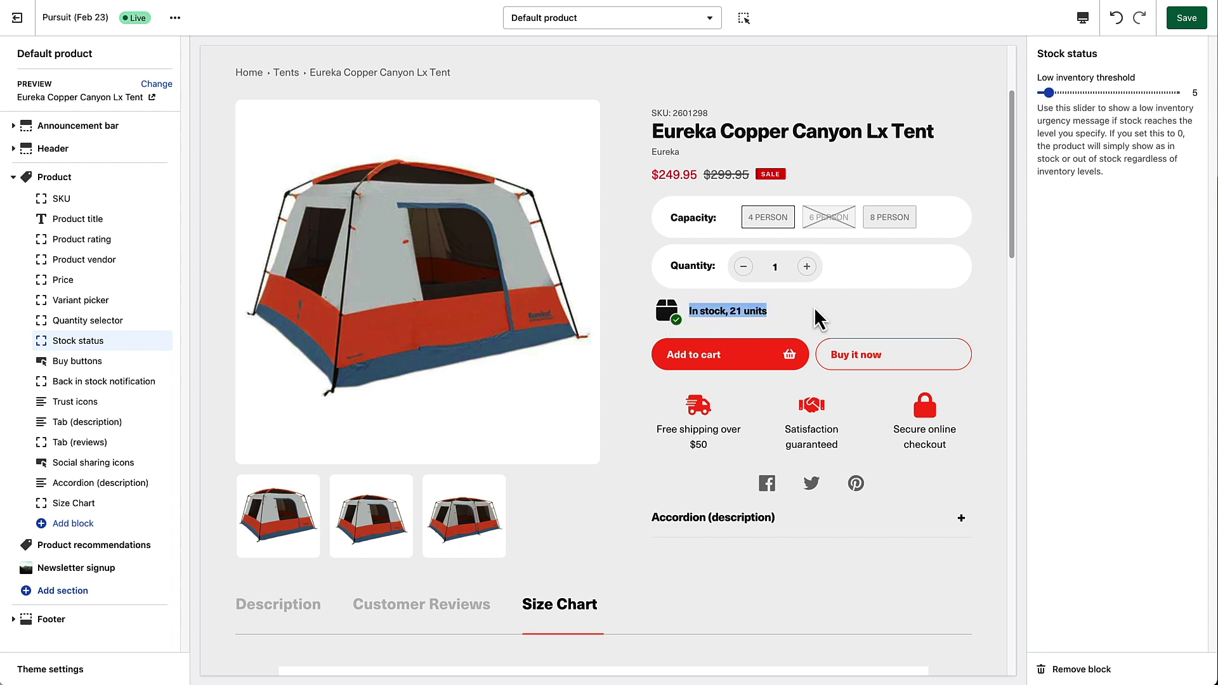
{"action": "left_click", "coordinate": [879, 305]}
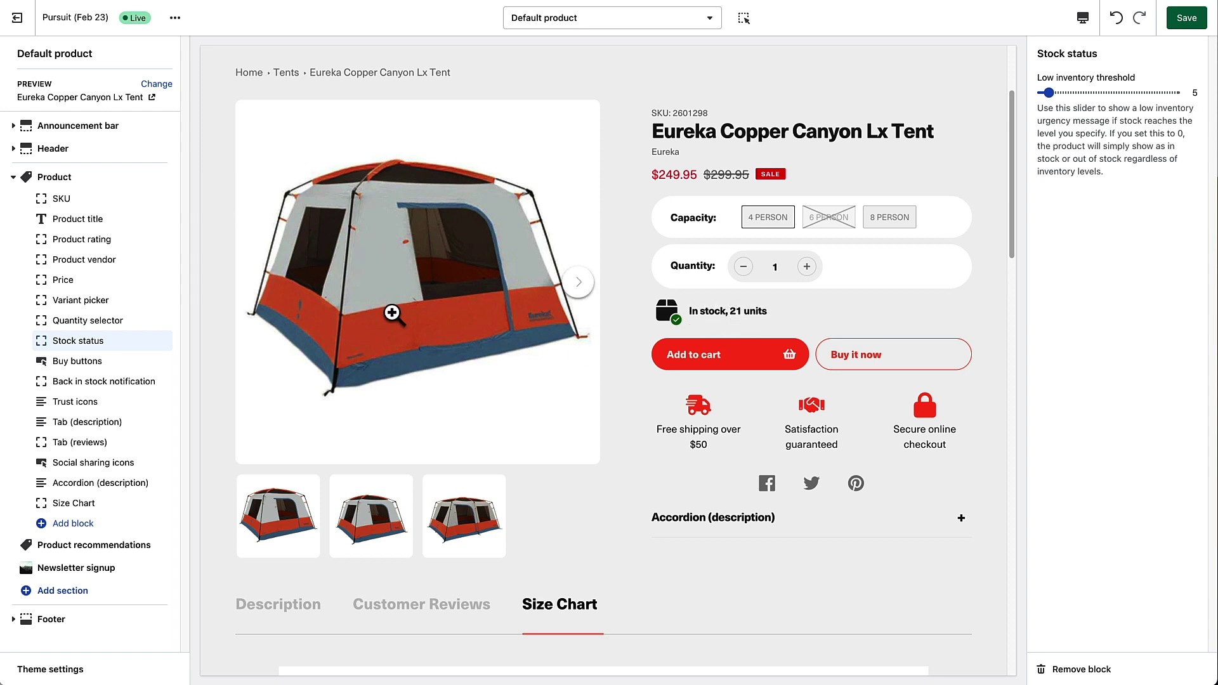
{"action": "left_click_drag", "start_coordinate": [1048, 96], "coordinate": [1076, 95]}
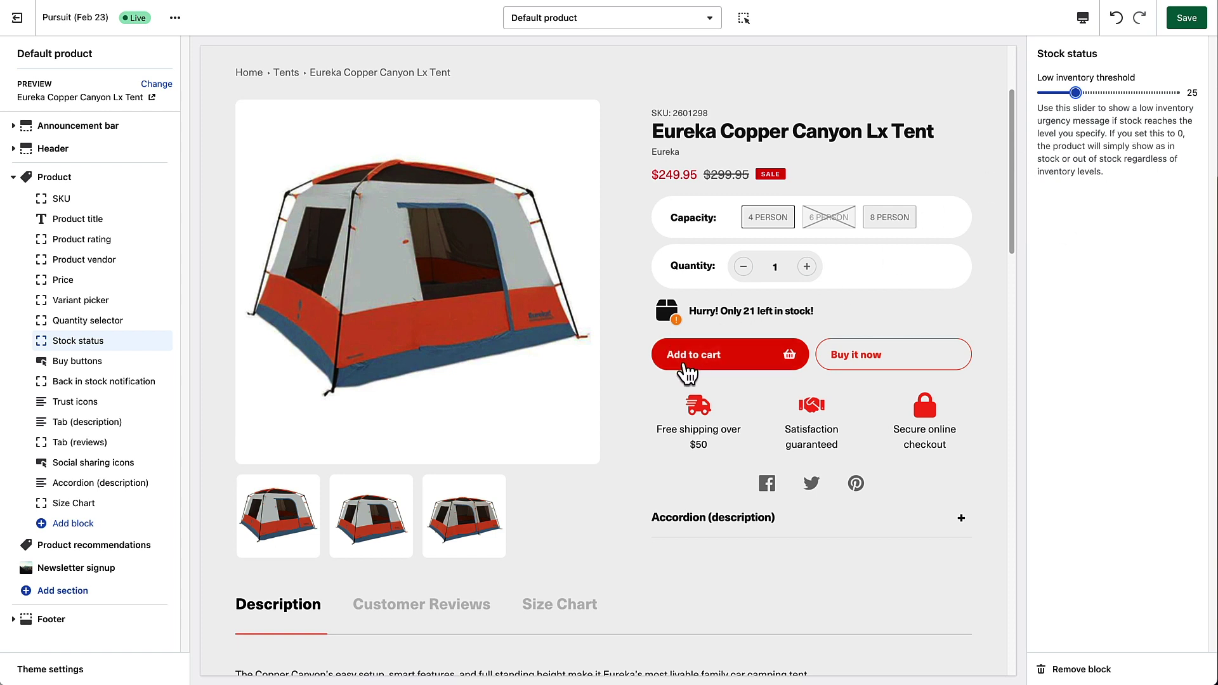
{"action": "scroll", "coordinate": [808, 457], "scroll_direction": "down", "scroll_amount": 2}
{"action": "scroll", "coordinate": [807, 454], "scroll_direction": "down", "scroll_amount": 1}
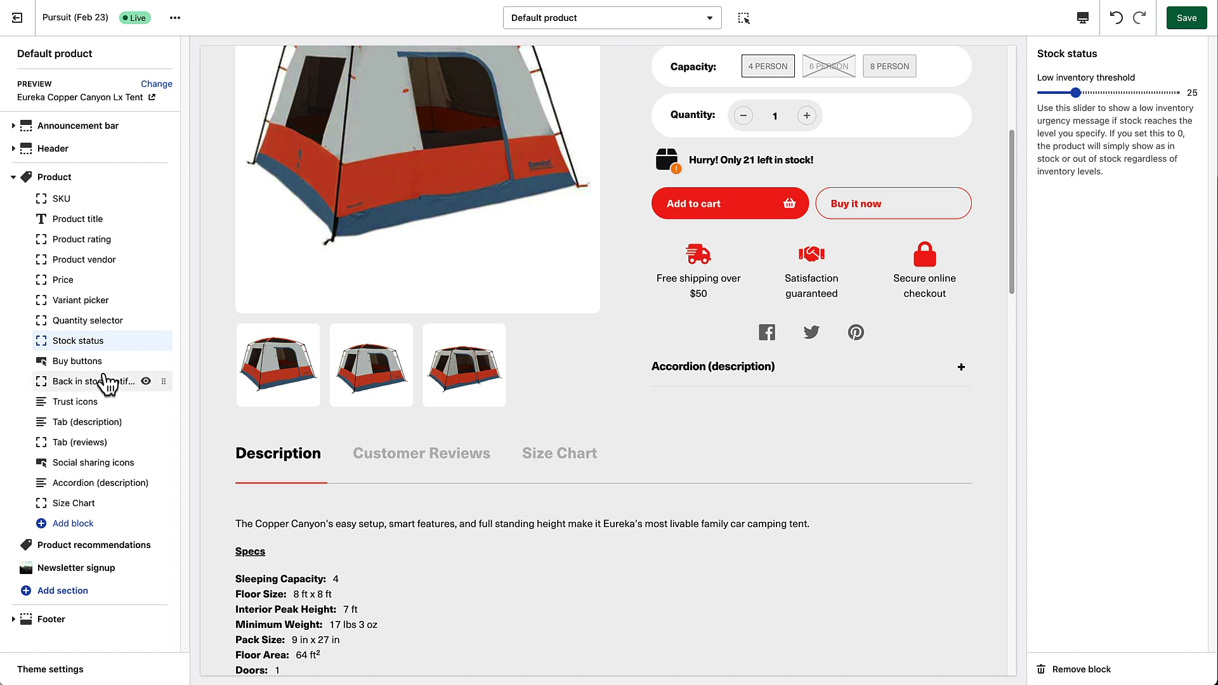
- Review the Trust icons fields: truck-fast with 'Free shipping over $50', handshake with 'Satisfaction guaranteed'
{"action": "left_click", "coordinate": [71, 408]}
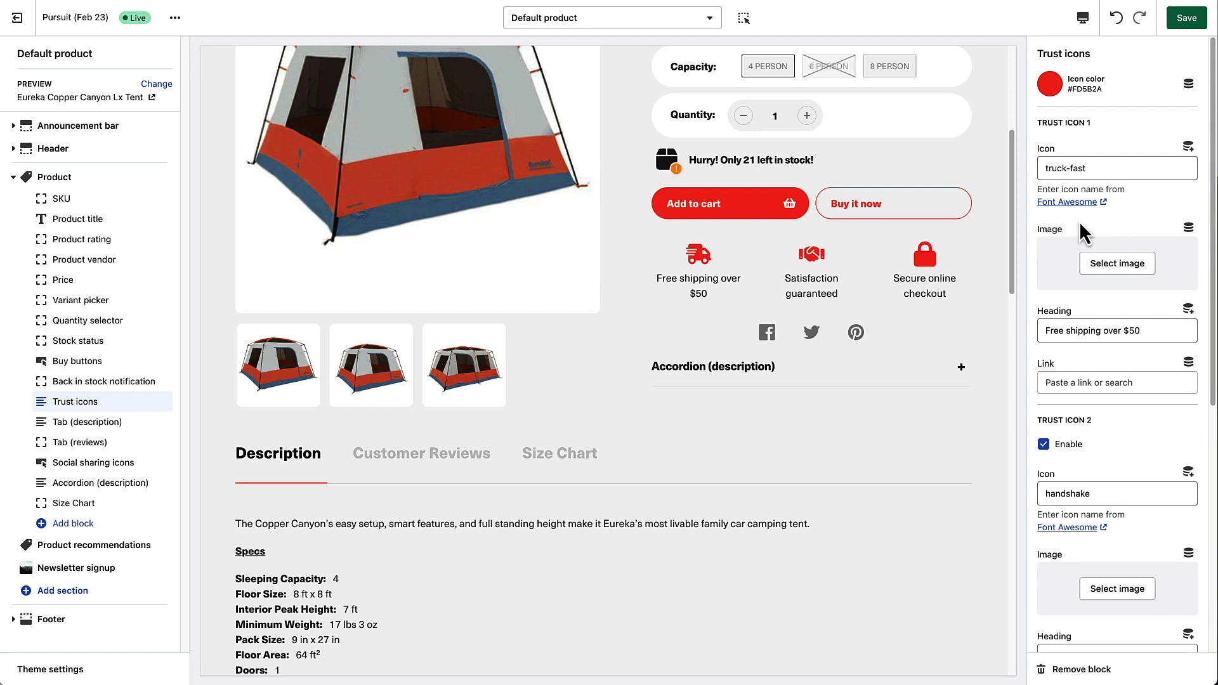
{"action": "left_click", "coordinate": [1101, 202]}
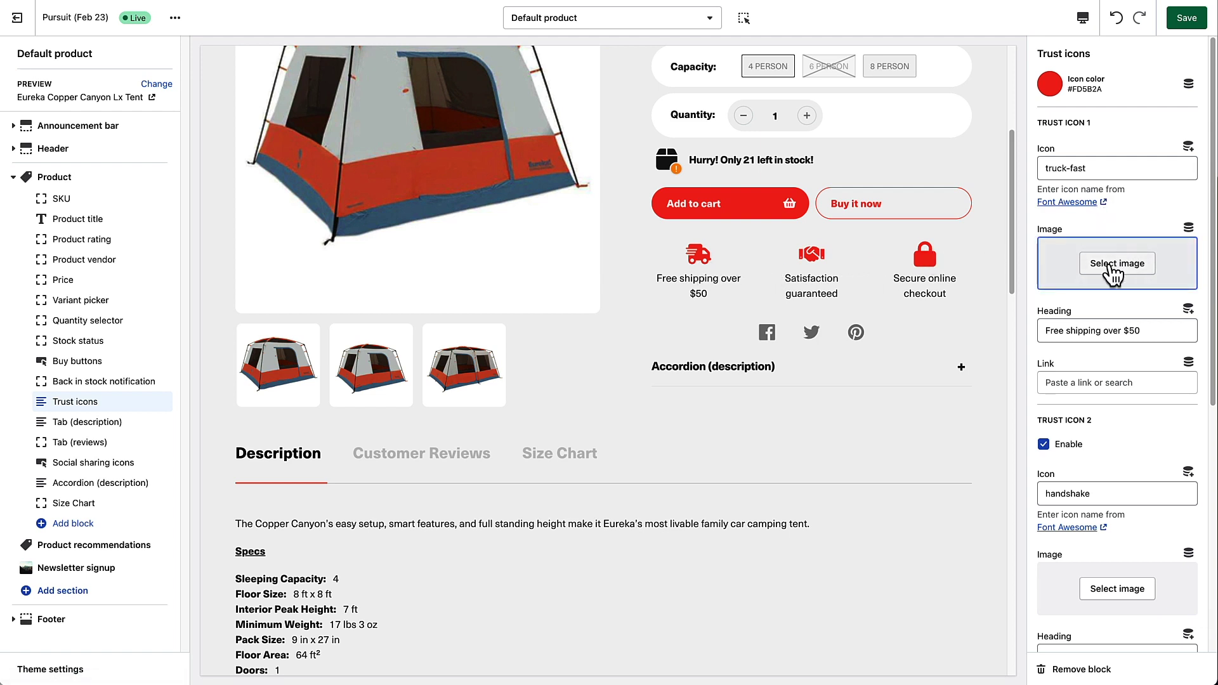
{"action": "scroll", "coordinate": [1142, 381], "scroll_direction": "down", "scroll_amount": 3}
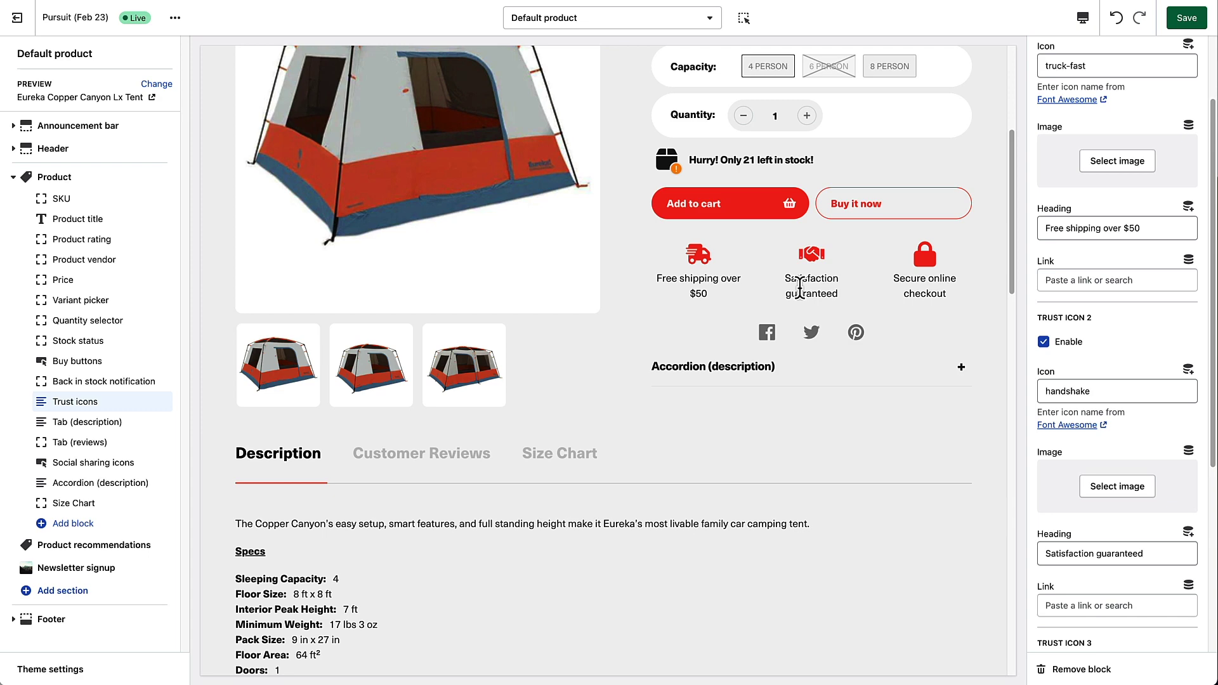
{"action": "scroll", "coordinate": [680, 299], "scroll_direction": "down", "scroll_amount": 5}
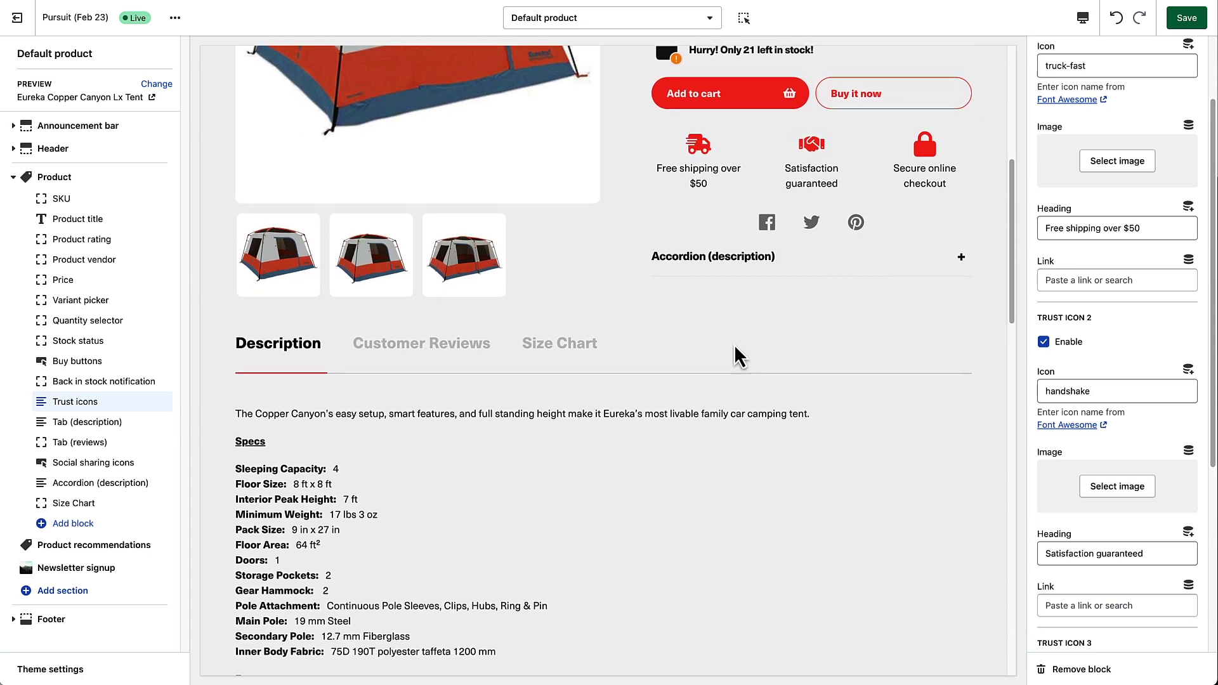
{"action": "scroll", "coordinate": [700, 368], "scroll_direction": "down", "scroll_amount": 6}
{"action": "left_click", "coordinate": [141, 401]}
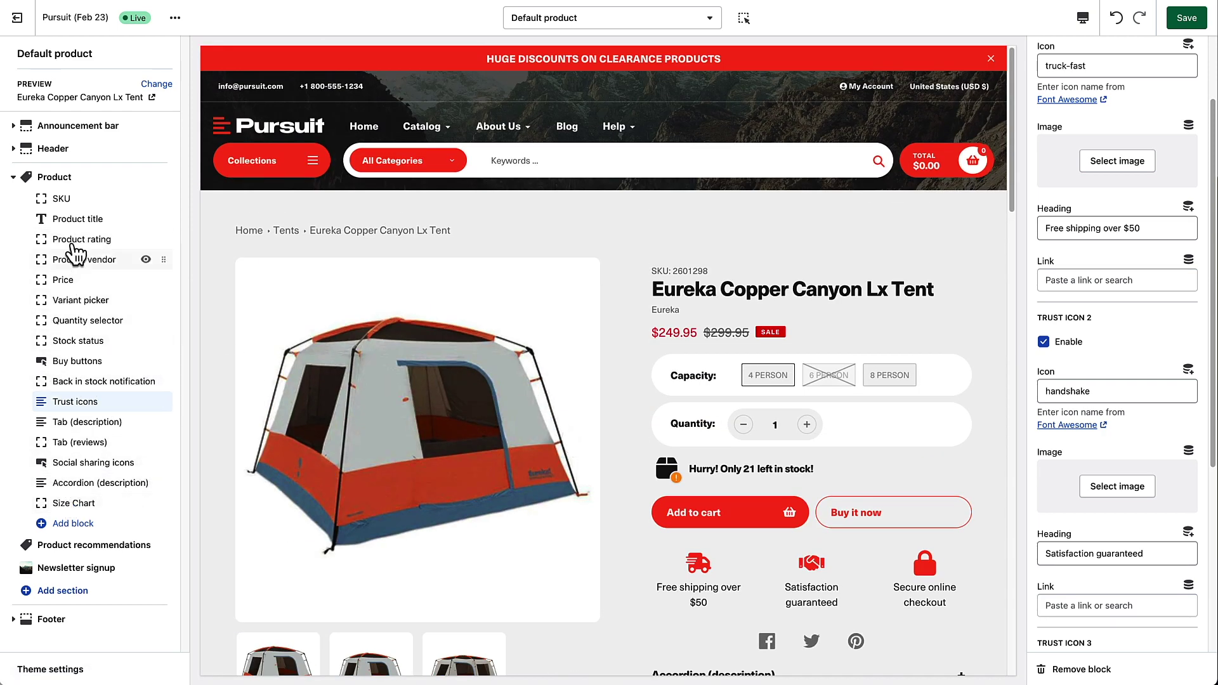
- Browse the addable blocks list, then show the Product section's own settings
{"action": "left_click", "coordinate": [71, 523]}
{"action": "scroll", "coordinate": [76, 315], "scroll_direction": "down", "scroll_amount": 5}
{"action": "scroll", "coordinate": [72, 365], "scroll_direction": "up", "scroll_amount": 5}
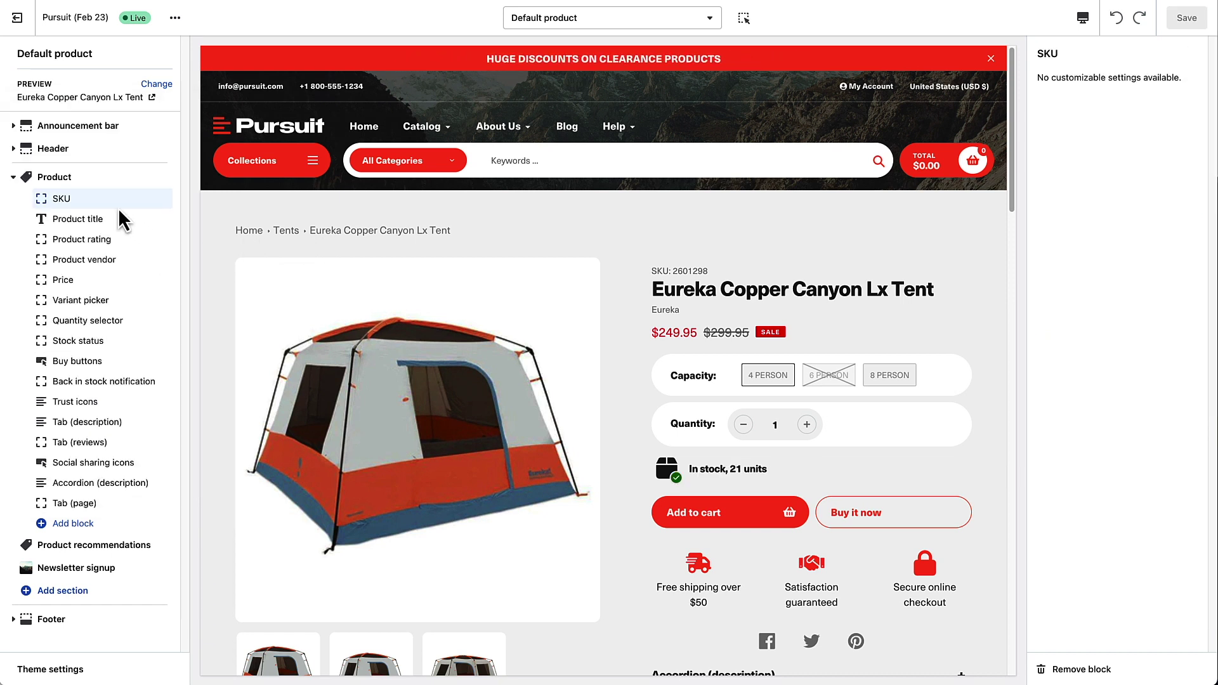
{"action": "left_click", "coordinate": [51, 181]}
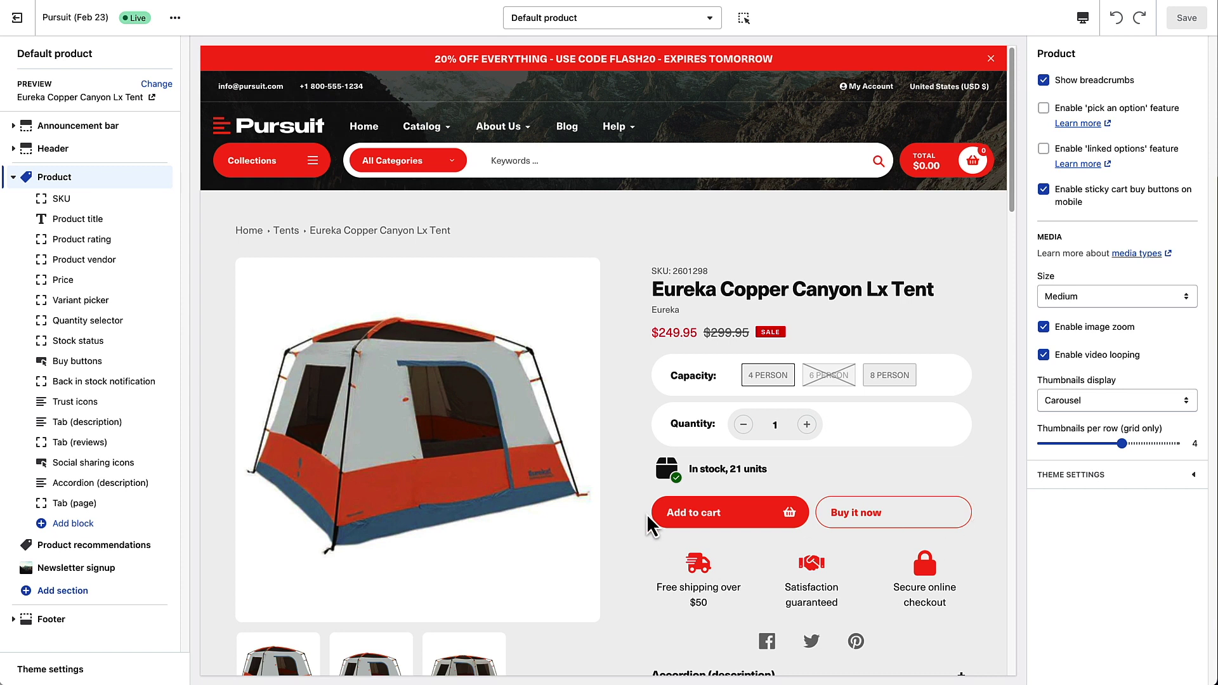
- Try Small product media size, then settle on Large
{"action": "left_click", "coordinate": [1136, 296]}
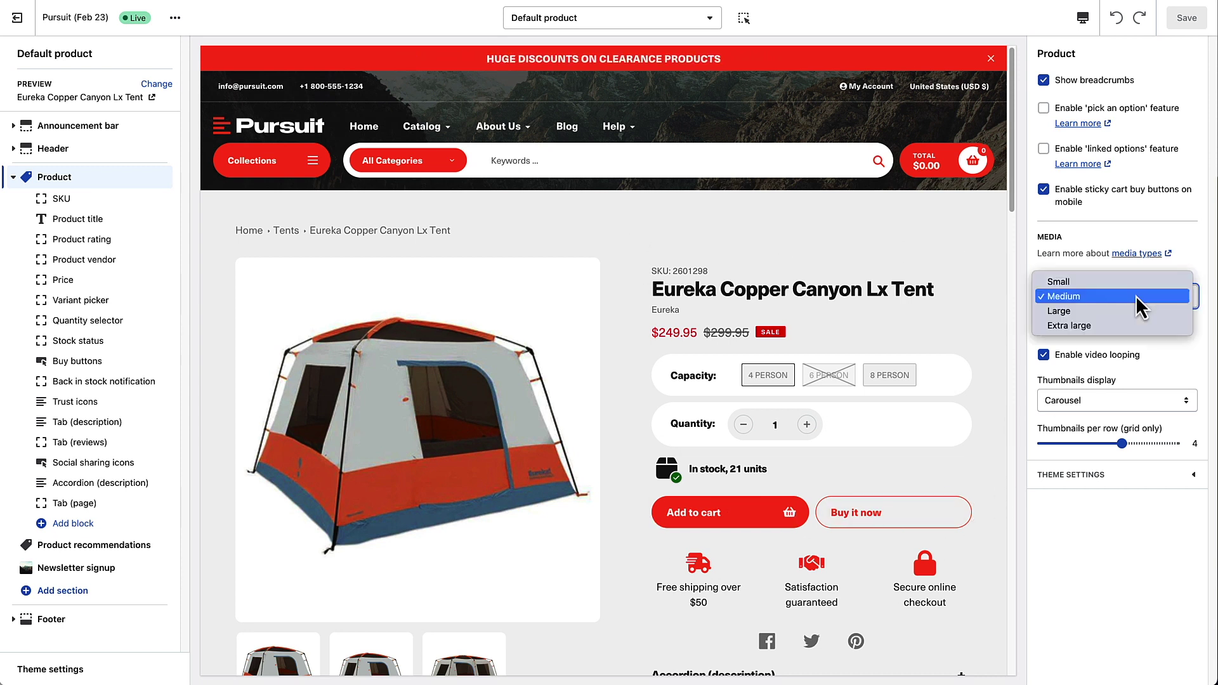
{"action": "left_click", "coordinate": [1117, 282]}
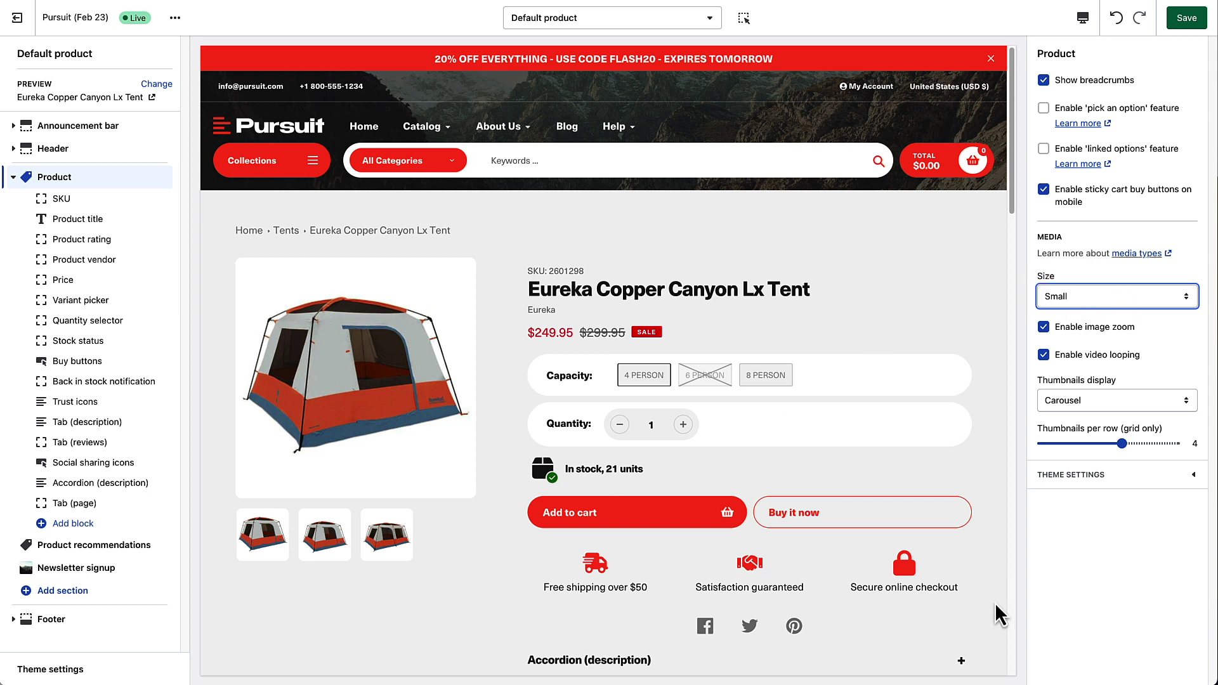
{"action": "left_click", "coordinate": [1116, 302]}
{"action": "left_click", "coordinate": [1112, 324]}
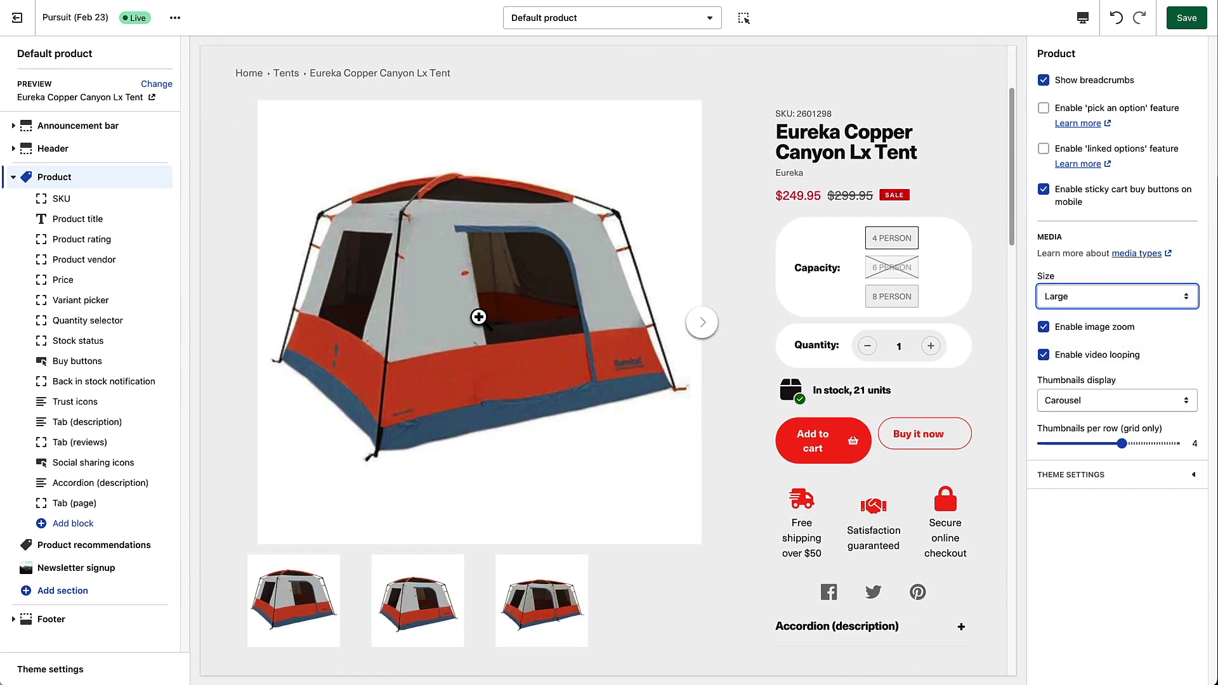
- Open the tent image in the enlarged viewer and toggle full screen, then exit with Esc
{"action": "left_click", "coordinate": [481, 321]}
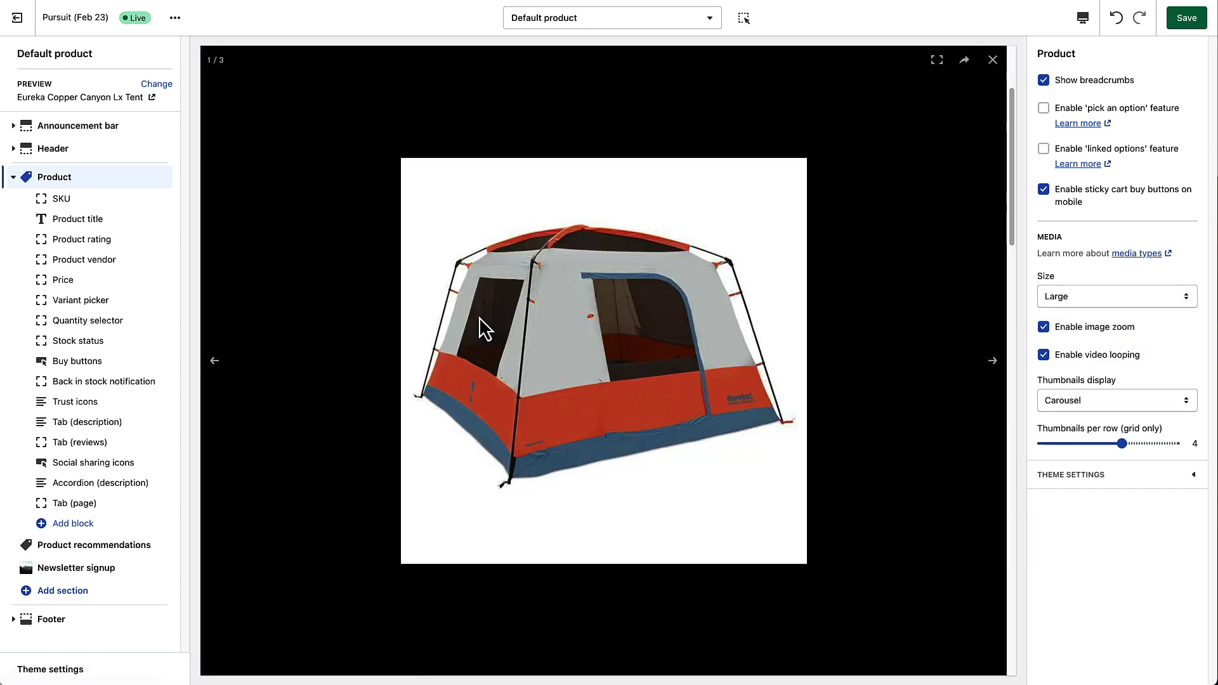
{"action": "left_click", "coordinate": [826, 389]}
{"action": "left_click", "coordinate": [674, 295]}
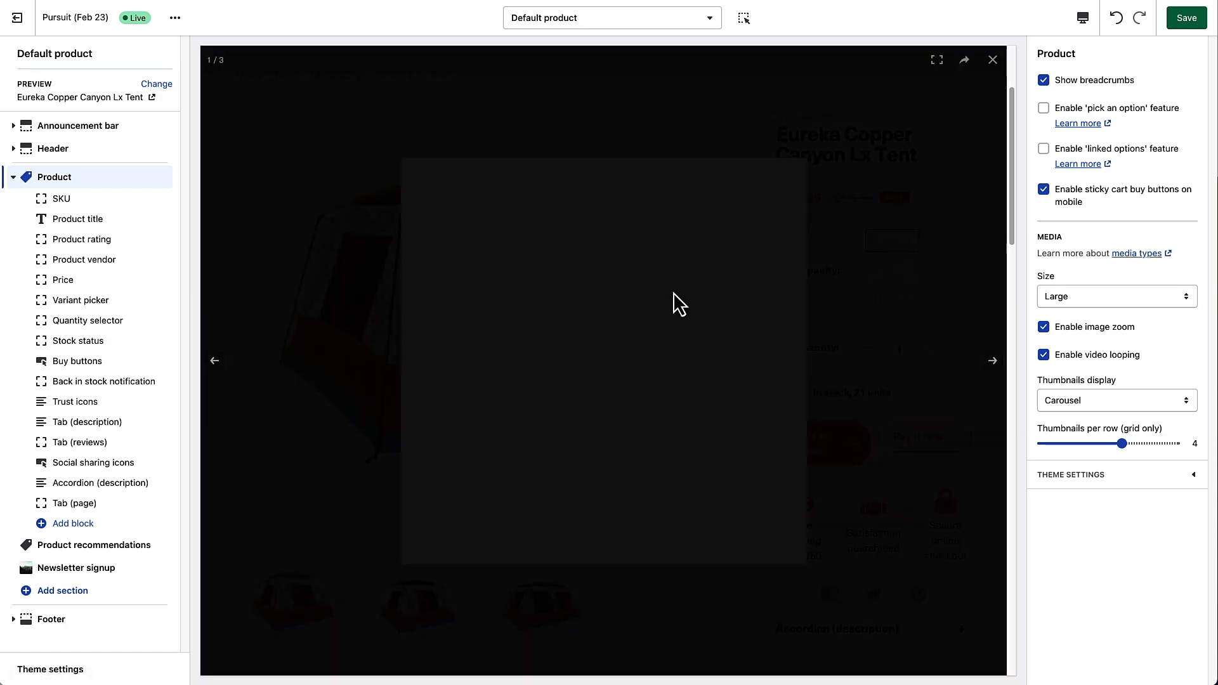
{"action": "left_click", "coordinate": [937, 62]}
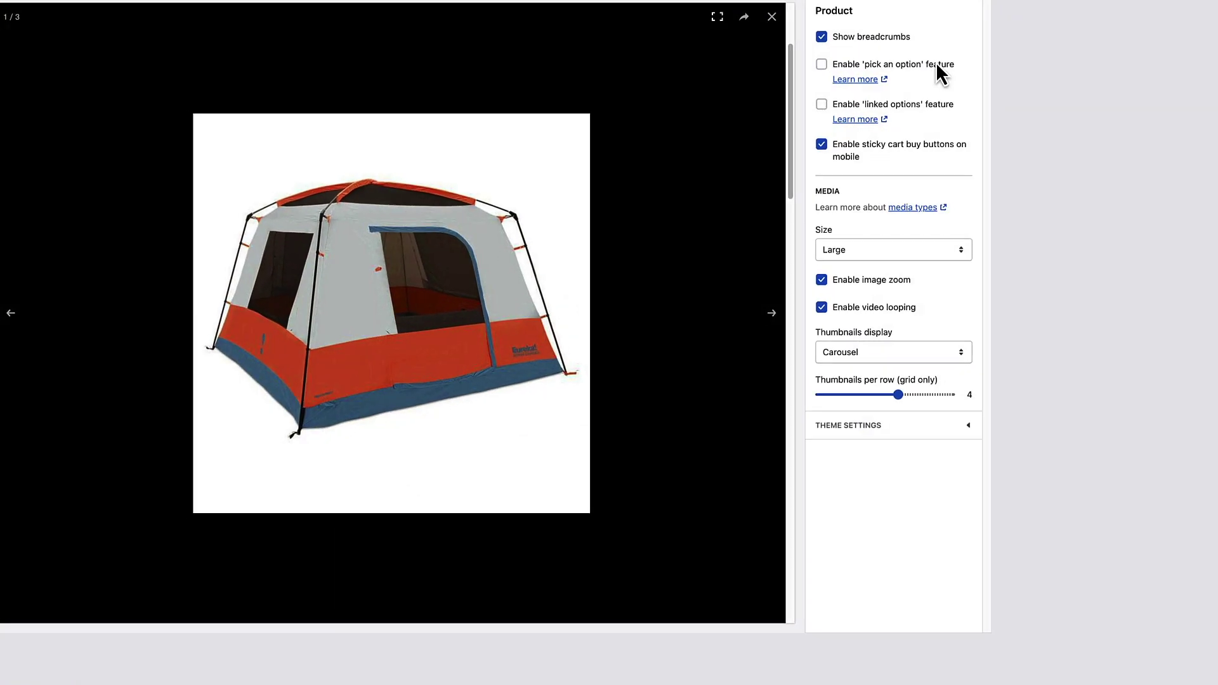
{"action": "key", "text": "Escape"}
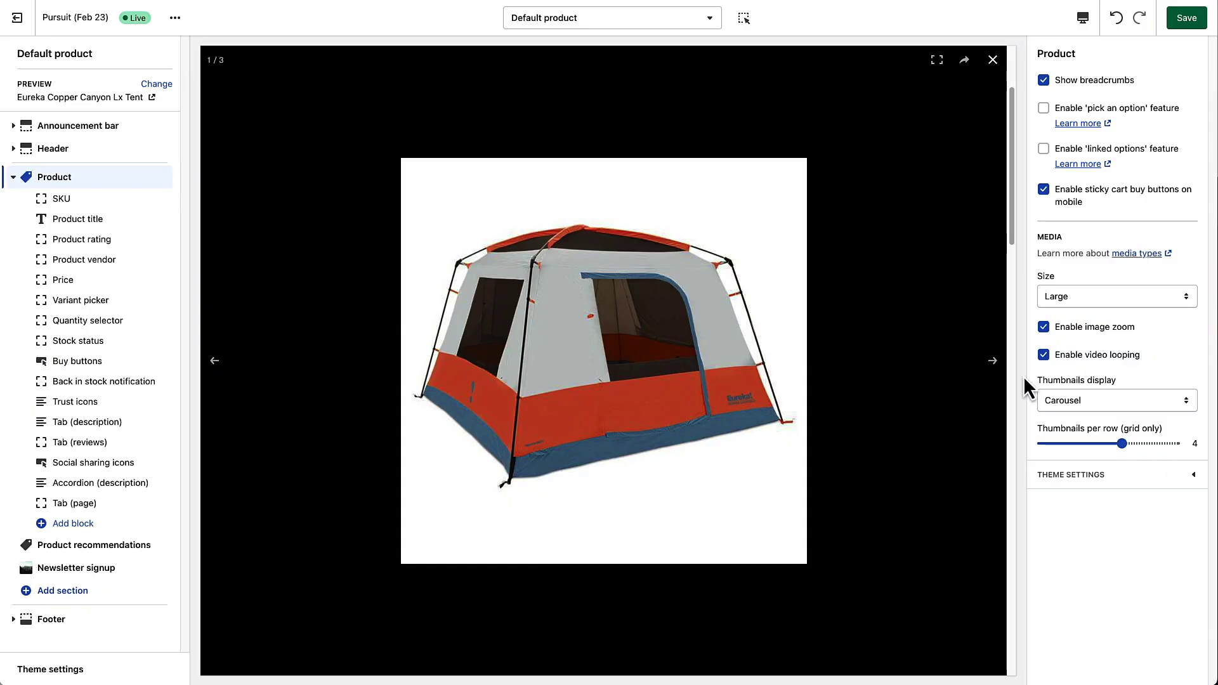
- Page through the tent photos with the next arrow to the third of three
{"action": "left_click", "coordinate": [994, 367]}
{"action": "left_click", "coordinate": [994, 363]}
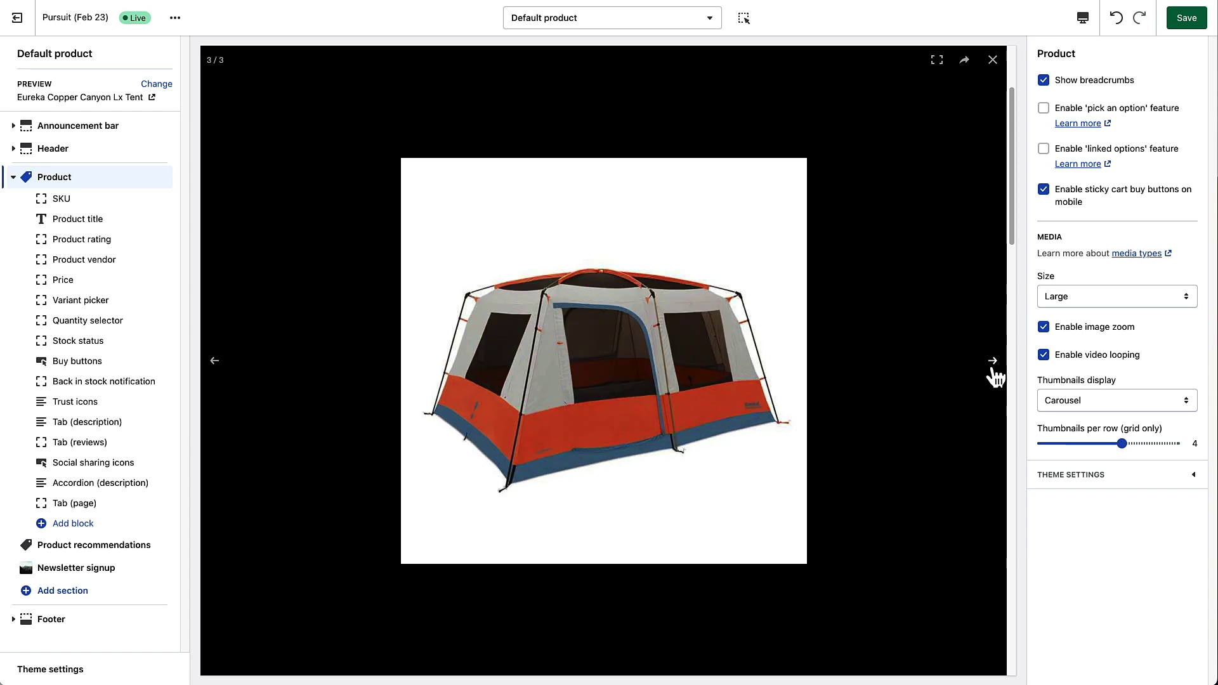
{"action": "left_click", "coordinate": [994, 363]}
{"action": "left_click", "coordinate": [994, 363]}
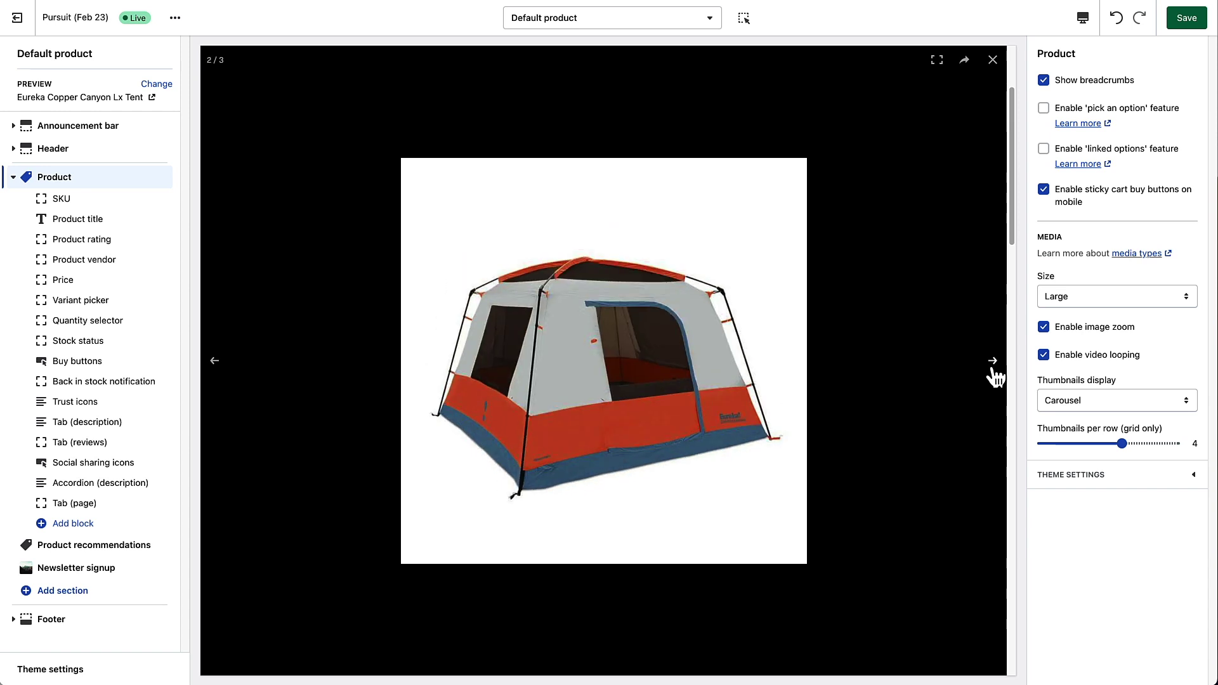
{"action": "left_click", "coordinate": [994, 365]}
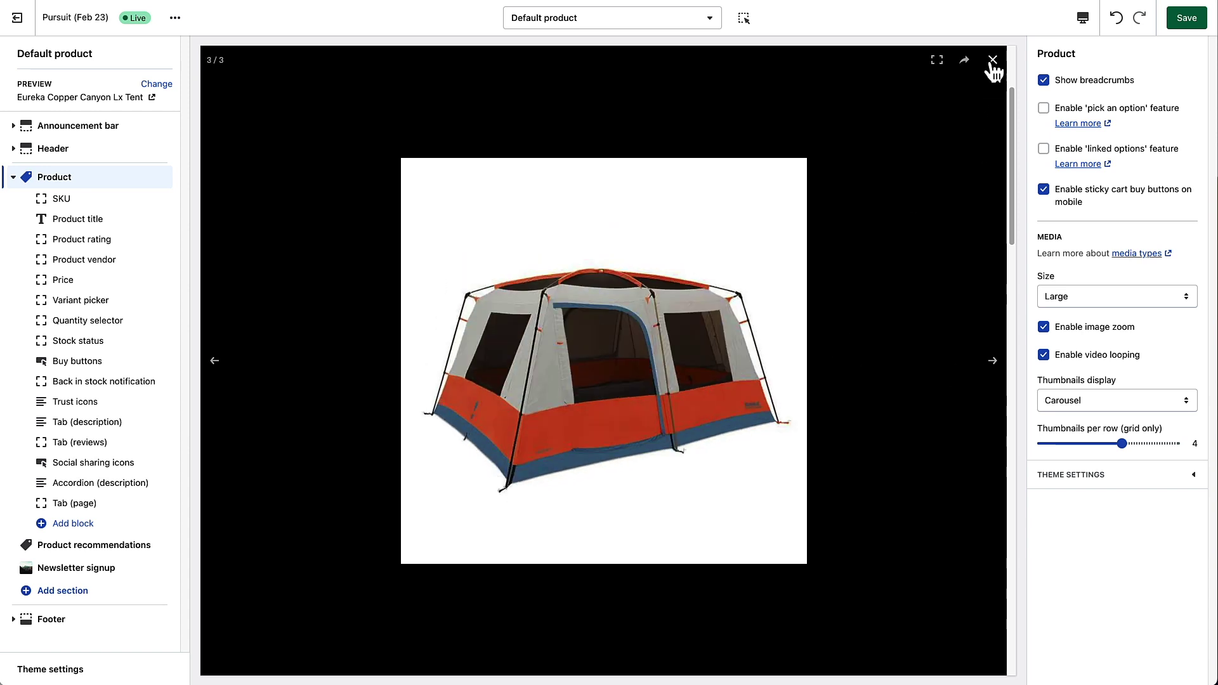